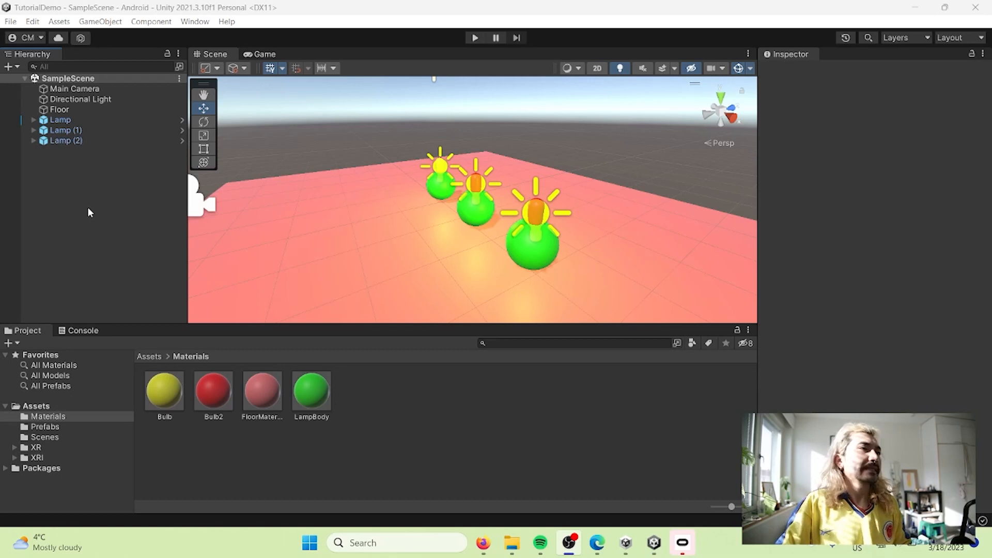
Add a device-based XR Origin to SampleScene, keeping its default name
{"action": "right_click", "coordinate": [86, 182]}
{"action": "mouse_move", "coordinate": [155, 443]}
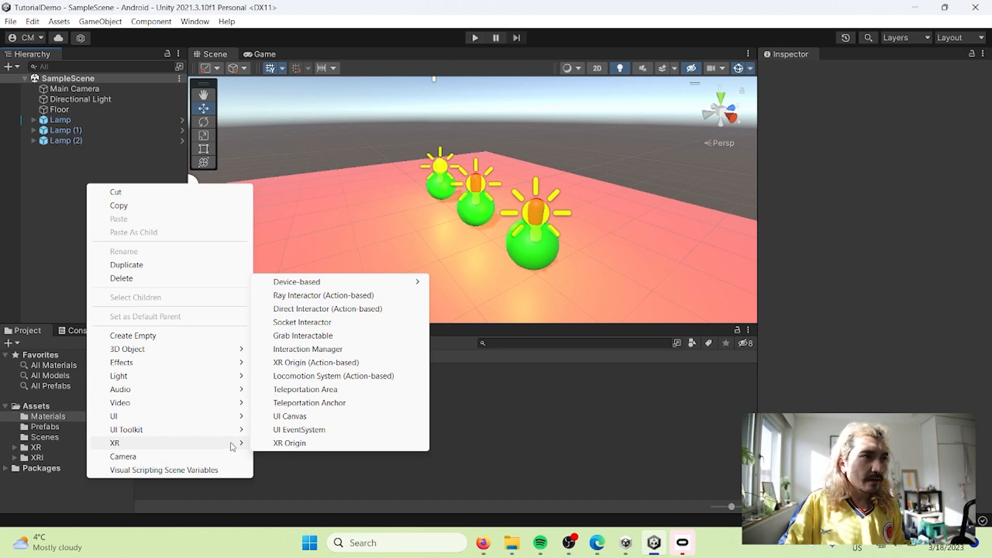
{"action": "mouse_move", "coordinate": [310, 286]}
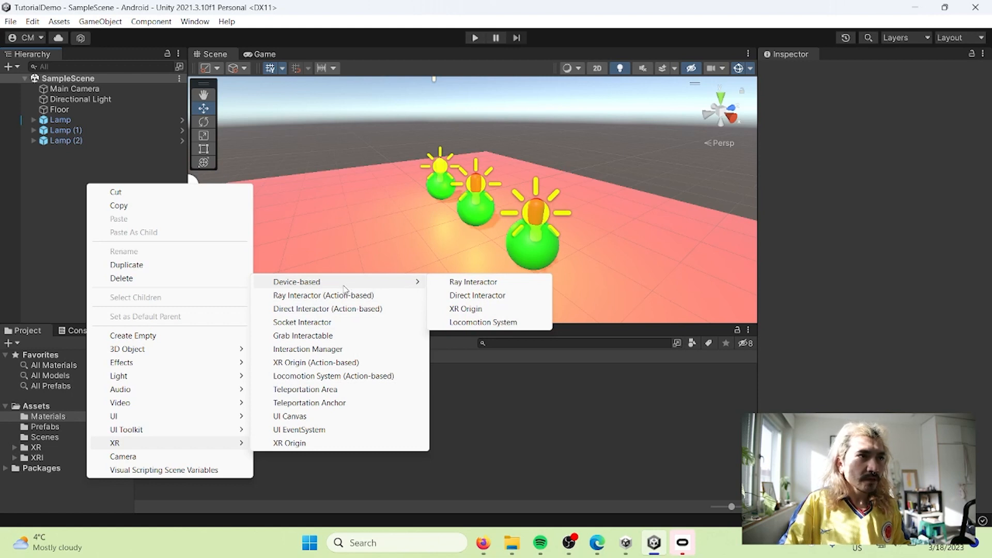
{"action": "left_click", "coordinate": [473, 310]}
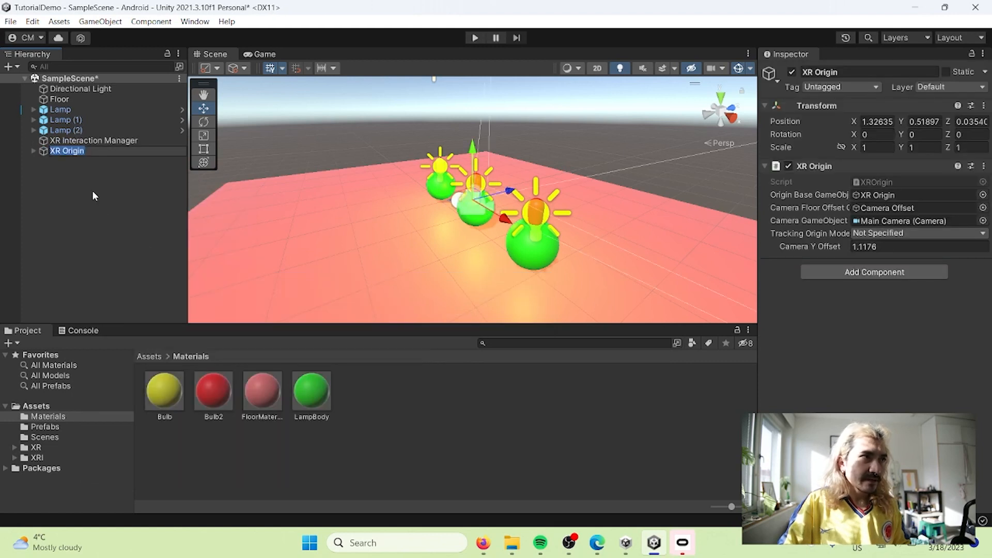
{"action": "left_click", "coordinate": [76, 152]}
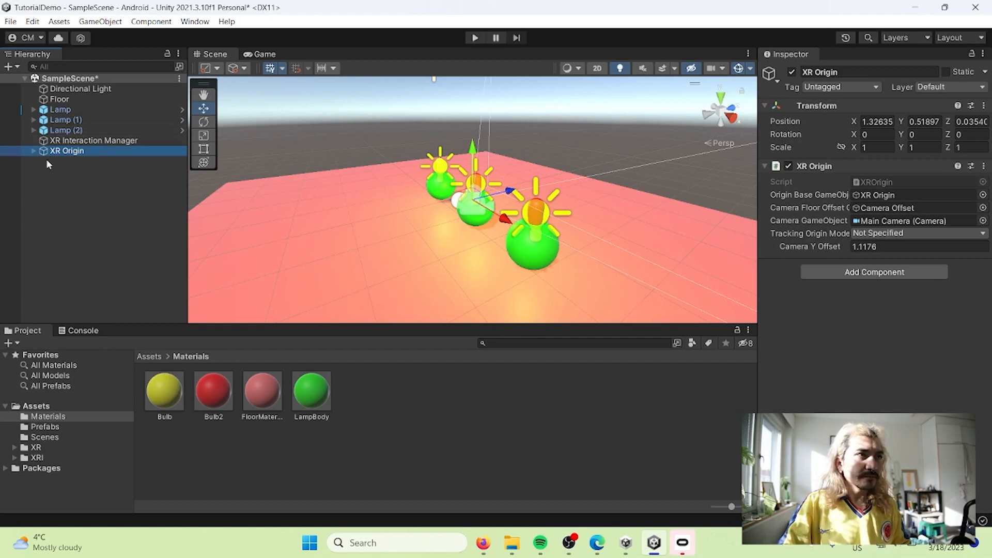
Examine the XR Origin hierarchy, including Camera Offset and the left and right hand controllers
{"action": "left_click", "coordinate": [85, 163]}
{"action": "left_click", "coordinate": [81, 150]}
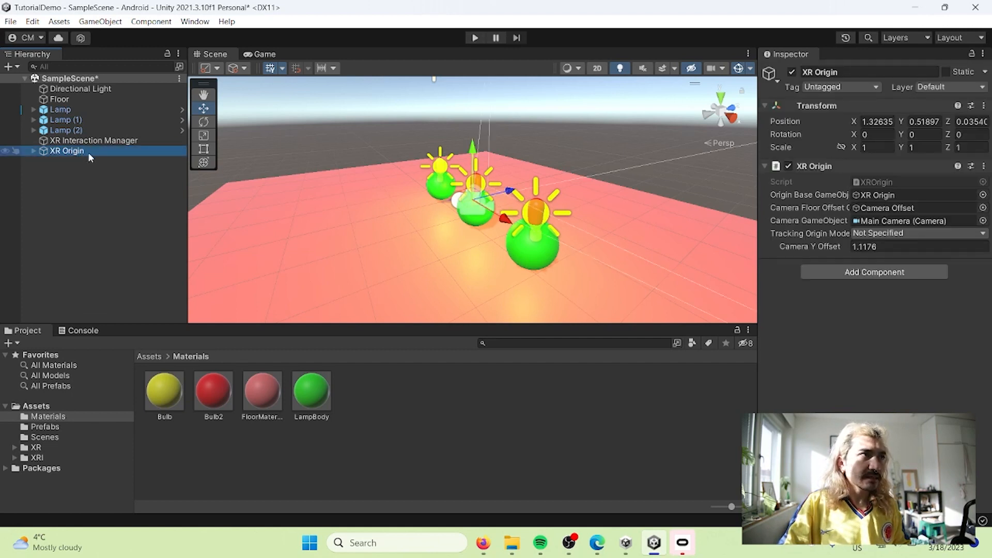
{"action": "left_click", "coordinate": [45, 158]}
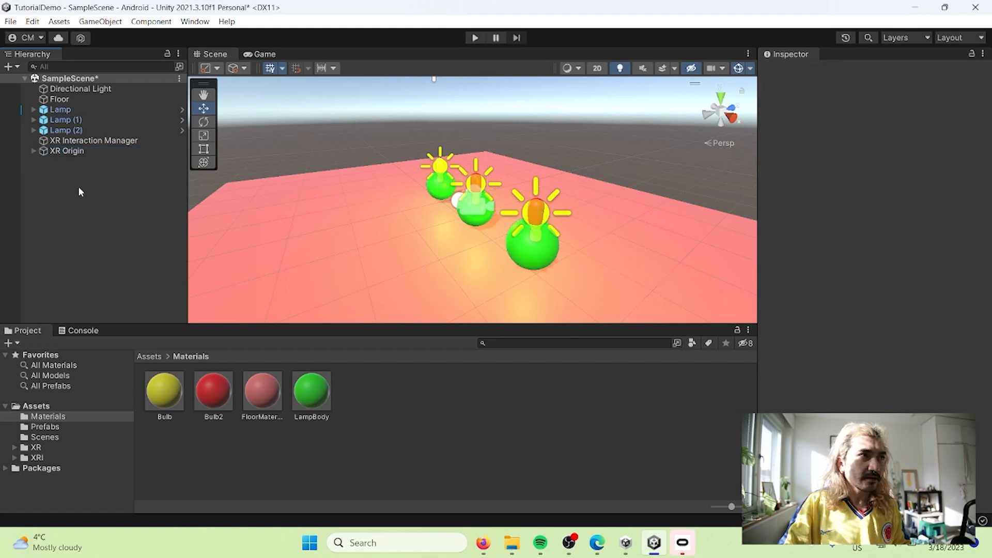
{"action": "left_click", "coordinate": [81, 151]}
{"action": "left_click", "coordinate": [32, 150]}
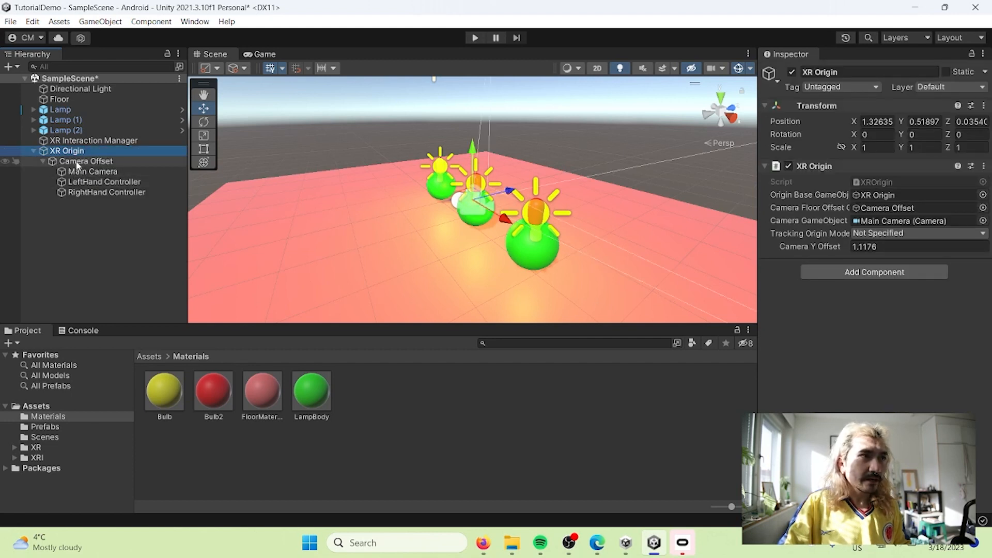
{"action": "left_click", "coordinate": [76, 162]}
{"action": "left_click", "coordinate": [77, 153]}
{"action": "left_click", "coordinate": [75, 163]}
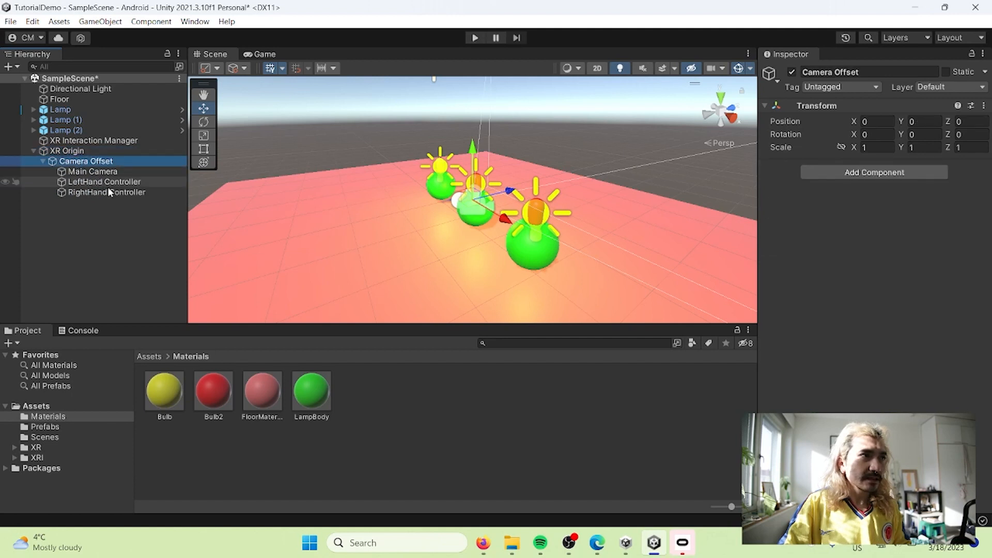
{"action": "left_click", "coordinate": [89, 193]}
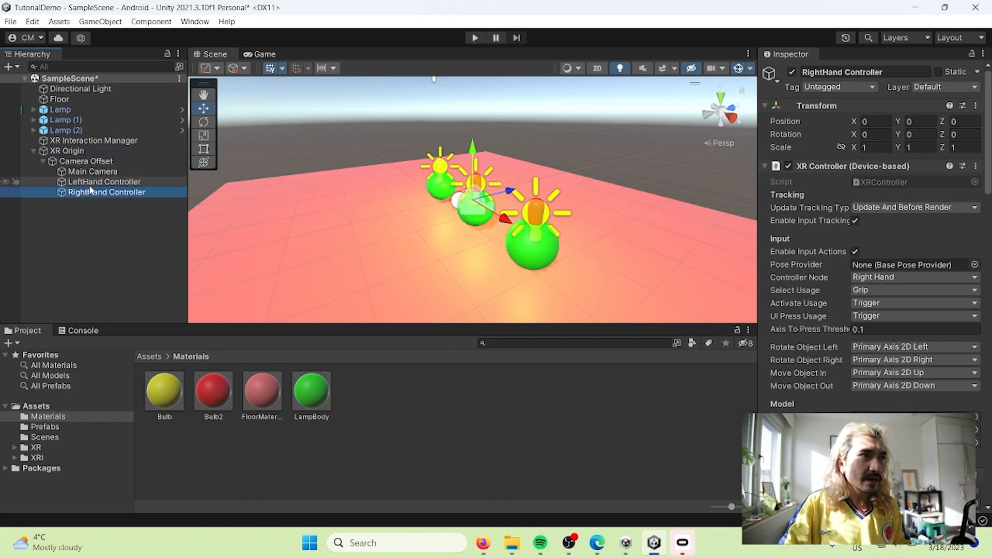
{"action": "left_click", "coordinate": [92, 183]}
{"action": "left_click", "coordinate": [78, 162]}
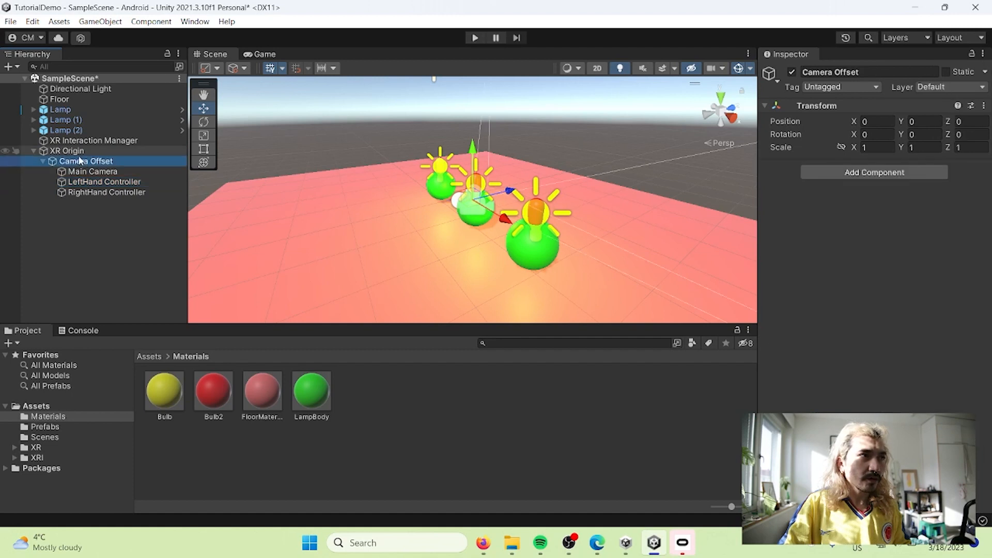
{"action": "left_click", "coordinate": [78, 152]}
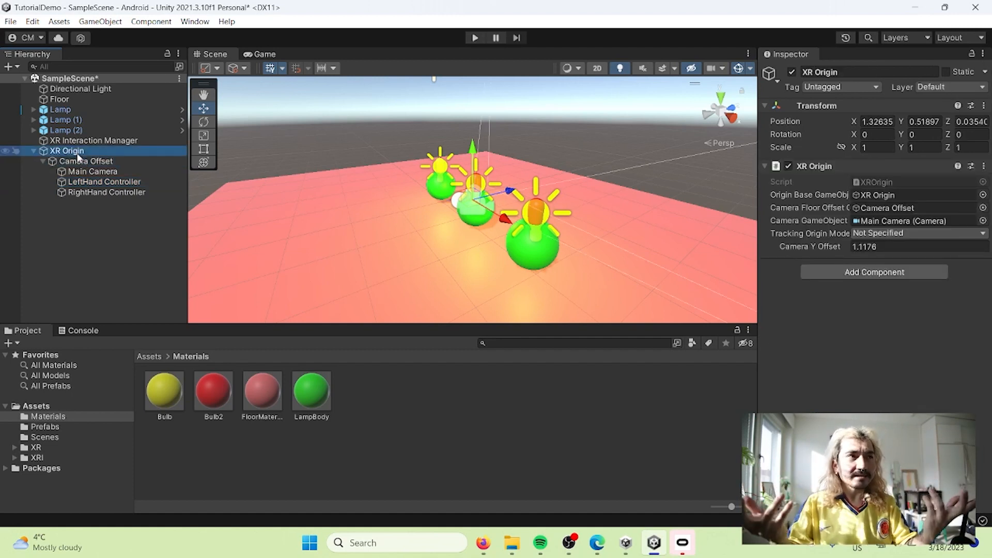
{"action": "left_click", "coordinate": [77, 153]}
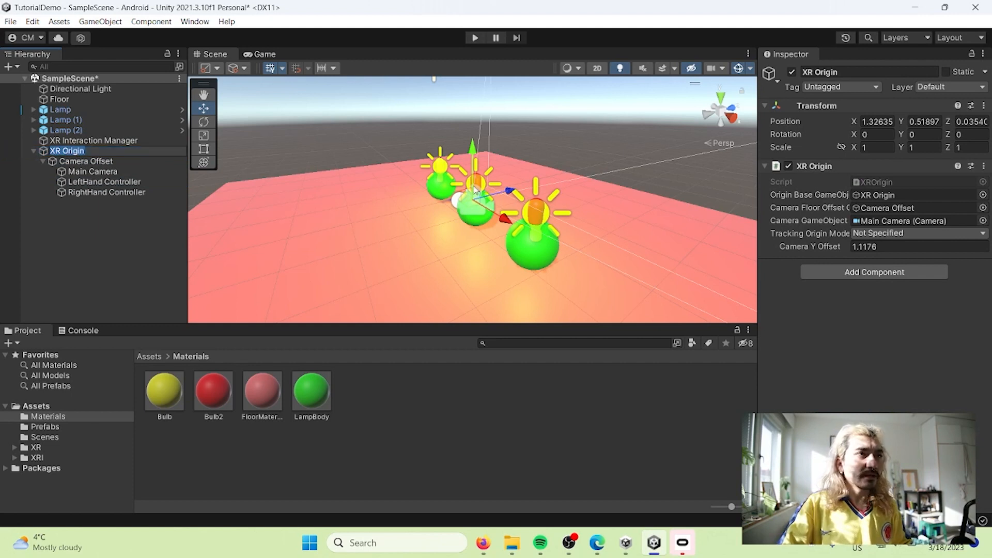
Move the XR Origin back from the lamps along its Z axis to about -2.64
{"action": "left_click", "coordinate": [57, 161]}
{"action": "left_click", "coordinate": [61, 151]}
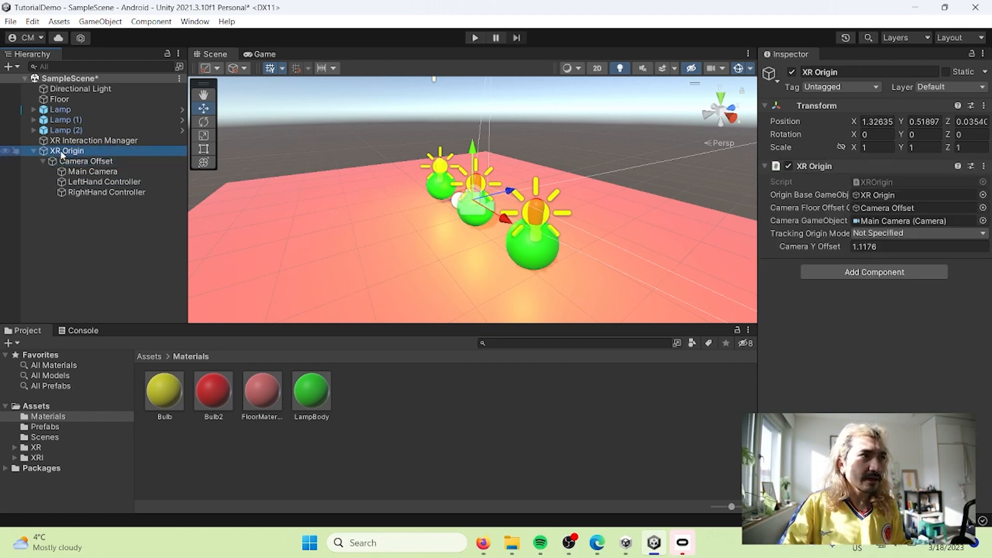
{"action": "left_click_drag", "start_coordinate": [510, 191], "coordinate": [363, 263]}
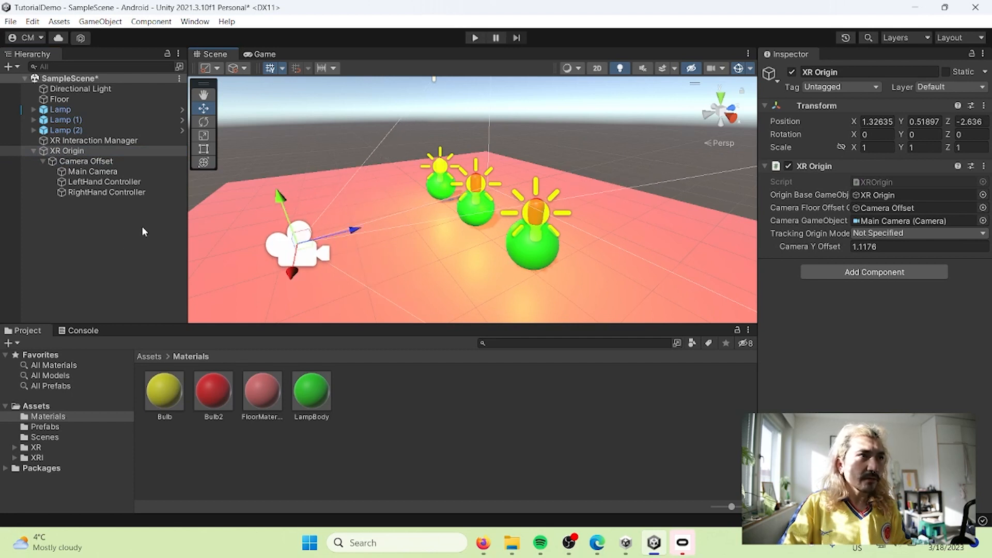
Run the scene in Play mode to test the headset view and controller rays, then stop it
{"action": "left_click", "coordinate": [67, 151]}
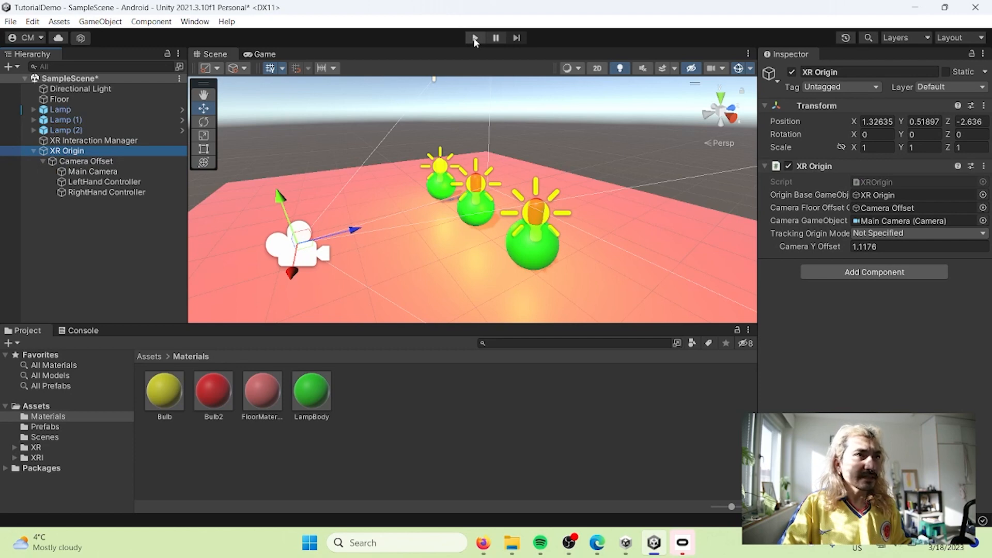
{"action": "left_click", "coordinate": [474, 39]}
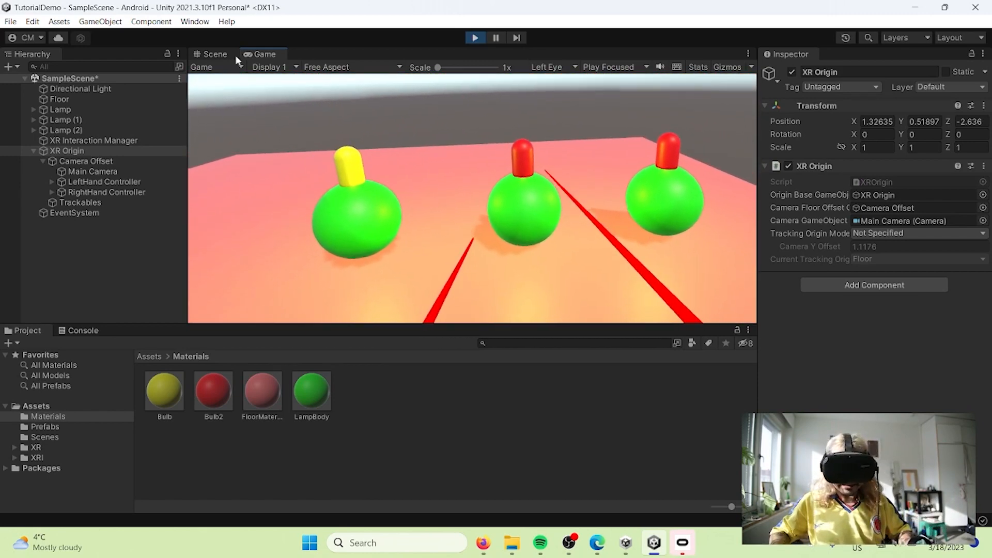
{"action": "left_click", "coordinate": [476, 39]}
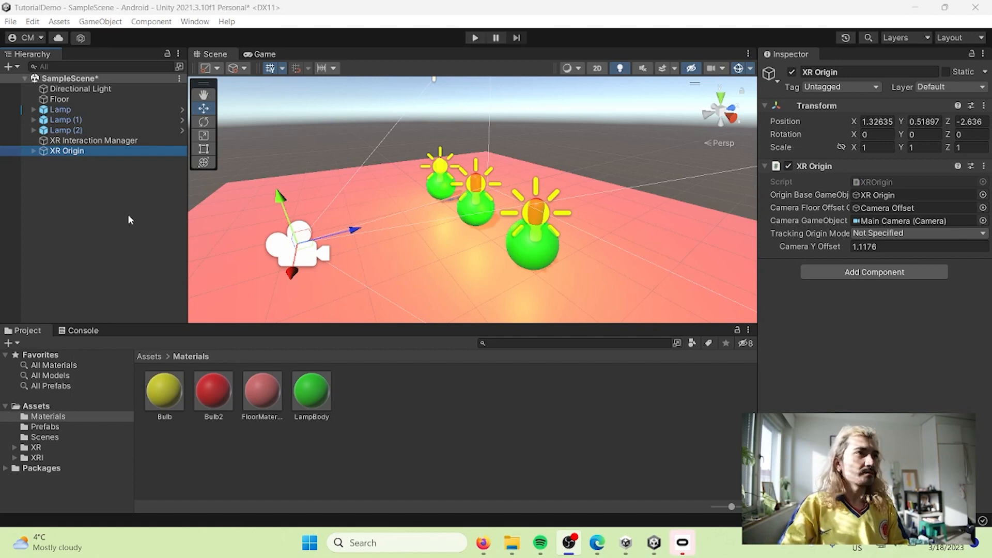
Add a 3D cube to the scene and reset its transform to the world origin
{"action": "right_click", "coordinate": [90, 192]}
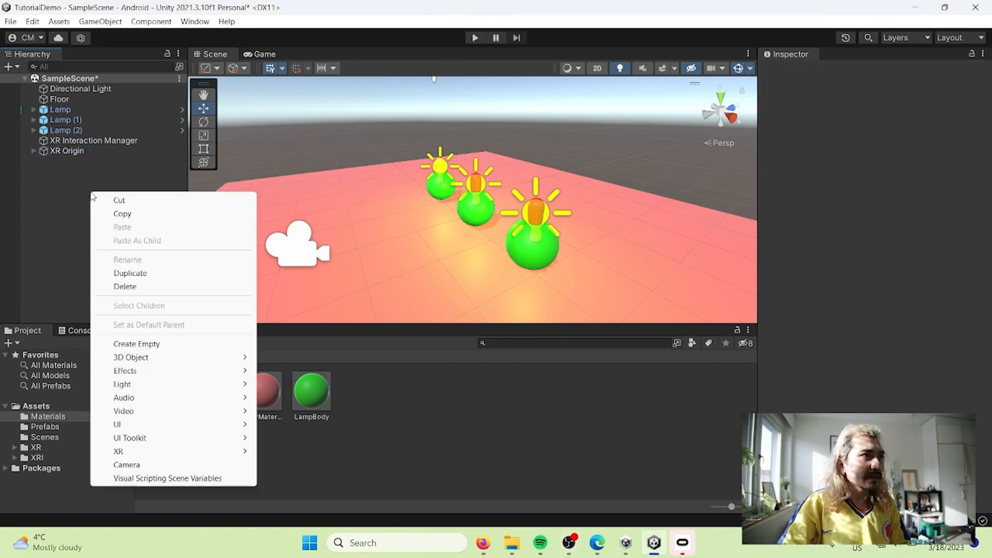
{"action": "mouse_move", "coordinate": [169, 360]}
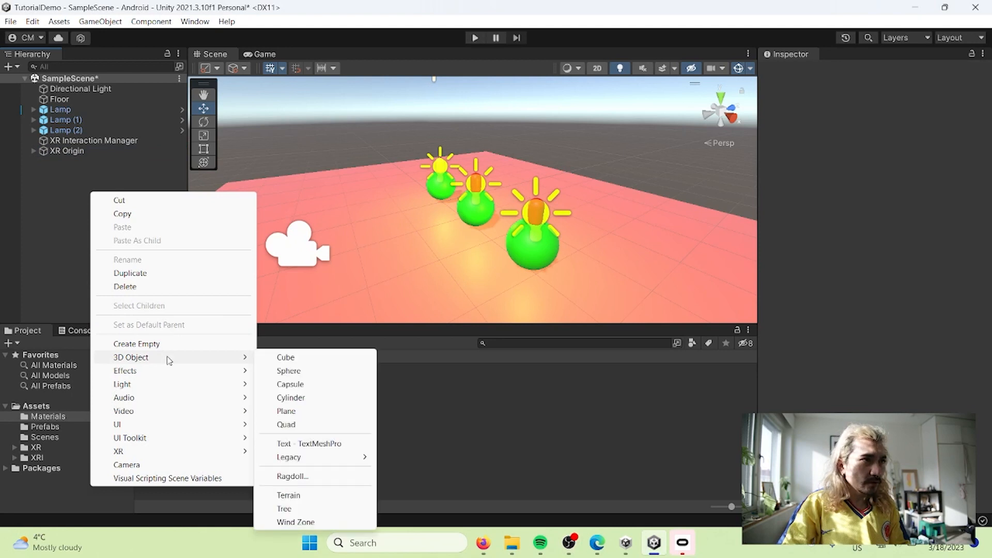
{"action": "left_click", "coordinate": [309, 360]}
{"action": "right_click", "coordinate": [853, 106]}
{"action": "left_click", "coordinate": [878, 114]}
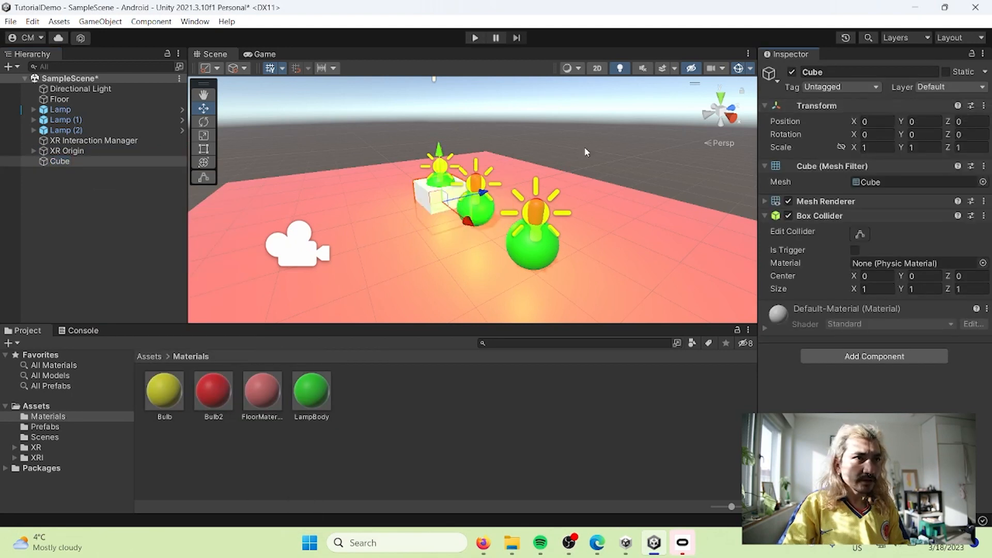
Place the cube between camera and lamps at about X 0.38, Y 0.25, Z -1.4, with constrained proportions and a uniform scale of 0.3
{"action": "left_click_drag", "start_coordinate": [448, 186], "coordinate": [362, 240]}
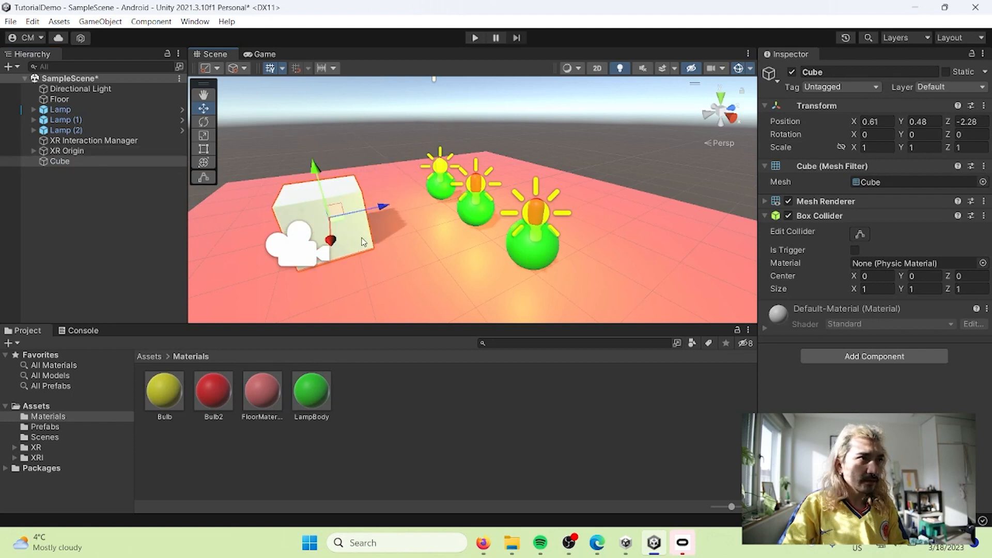
{"action": "left_click_drag", "start_coordinate": [339, 251], "coordinate": [396, 219]}
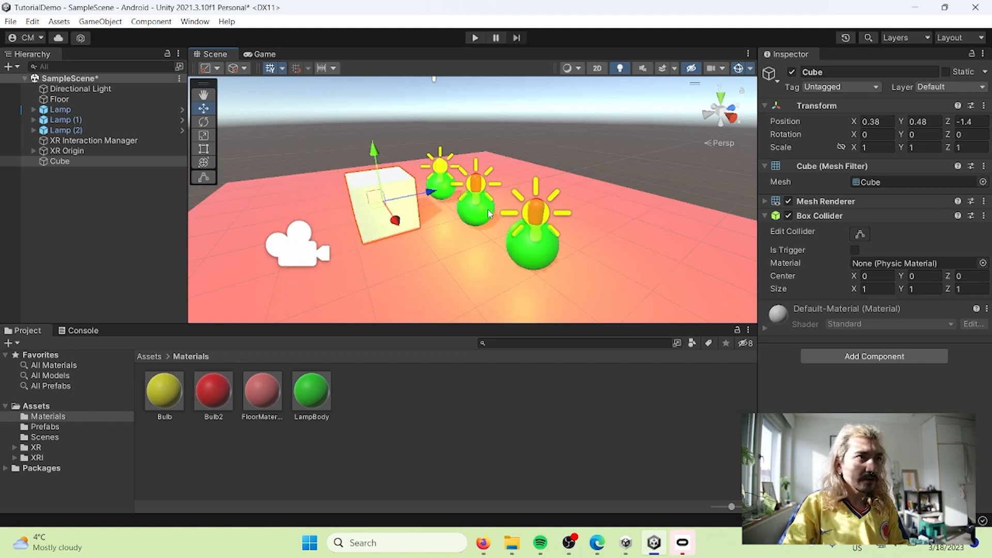
{"action": "left_click", "coordinate": [841, 147]}
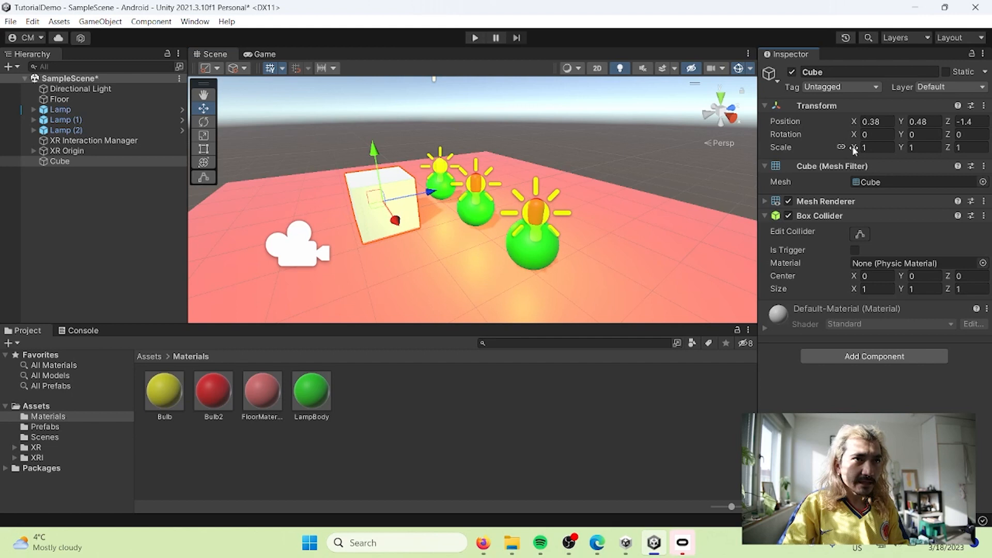
{"action": "left_click", "coordinate": [880, 146]}
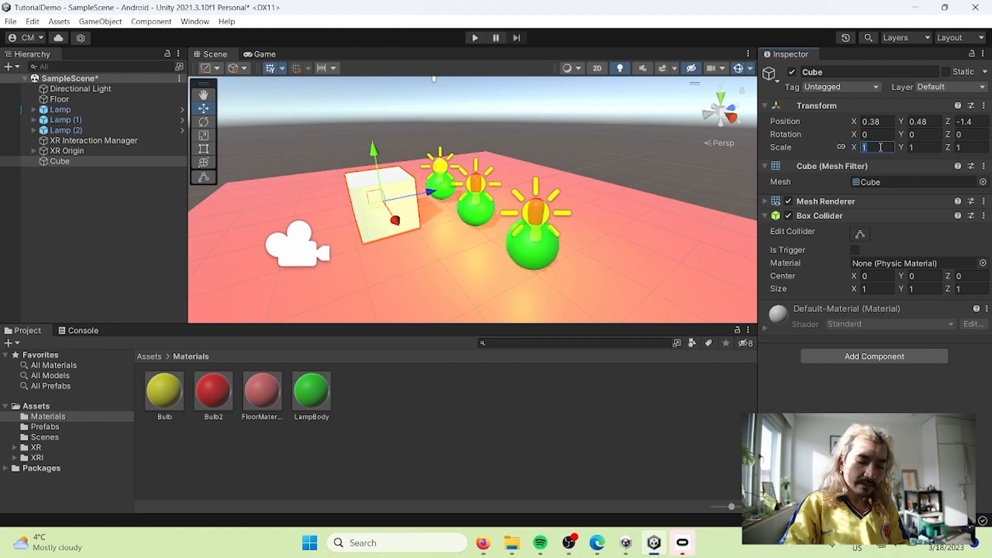
{"action": "type", "text": "0.3"}
{"action": "left_click_drag", "start_coordinate": [376, 158], "coordinate": [379, 171]}
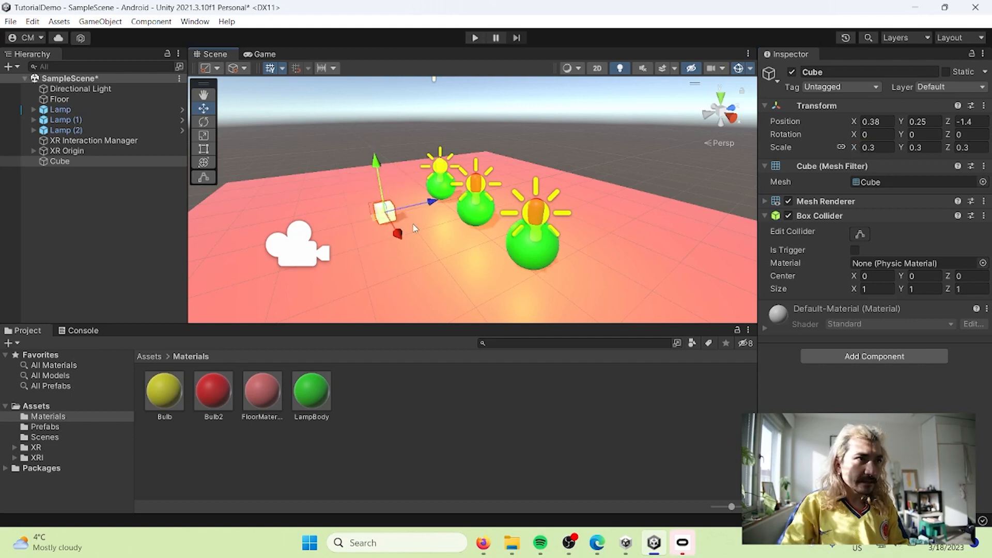
Create a new material named "box" in the Materials folder
{"action": "left_click", "coordinate": [361, 401]}
{"action": "right_click", "coordinate": [359, 398]}
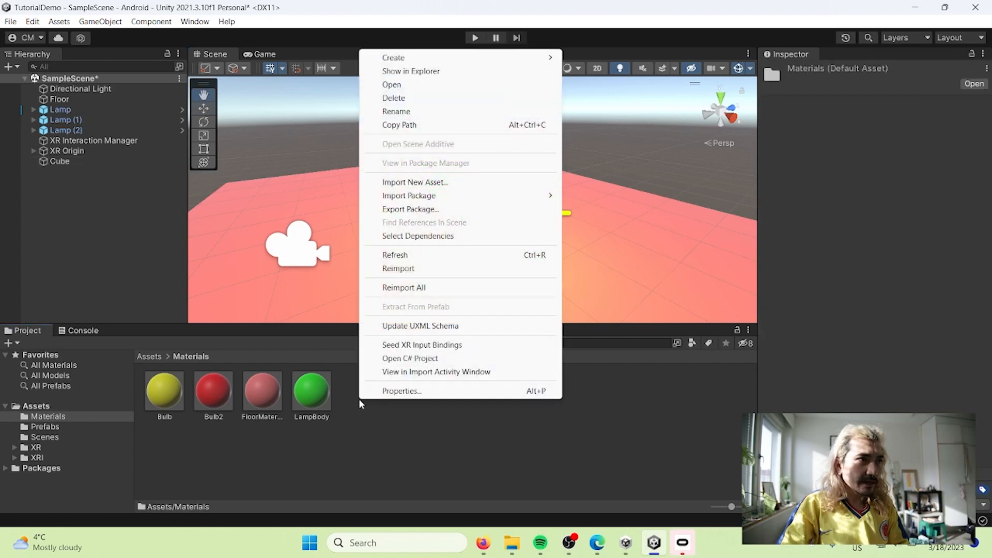
{"action": "left_click", "coordinate": [82, 432]}
{"action": "right_click", "coordinate": [376, 384]}
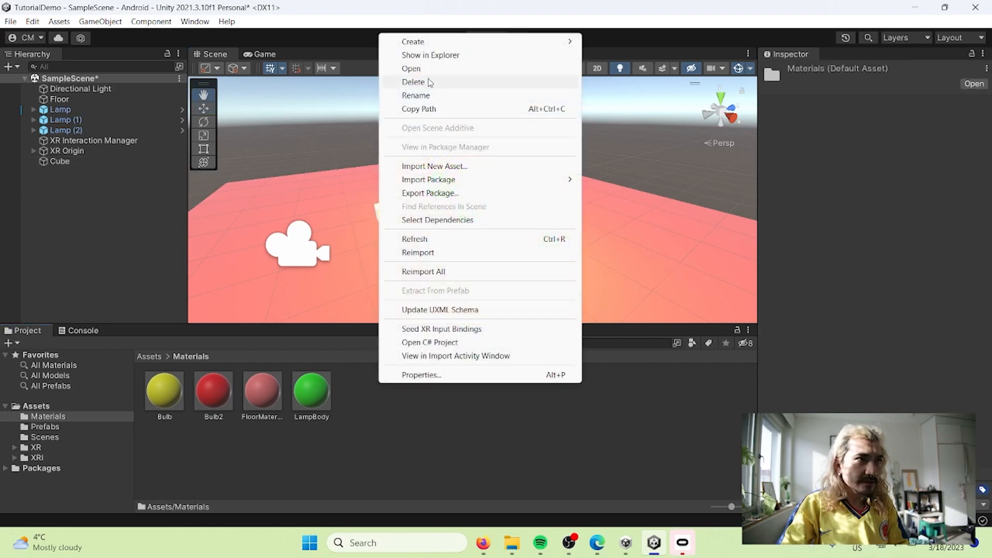
{"action": "type", "text": "C"}
{"action": "type", "text": "ox"}
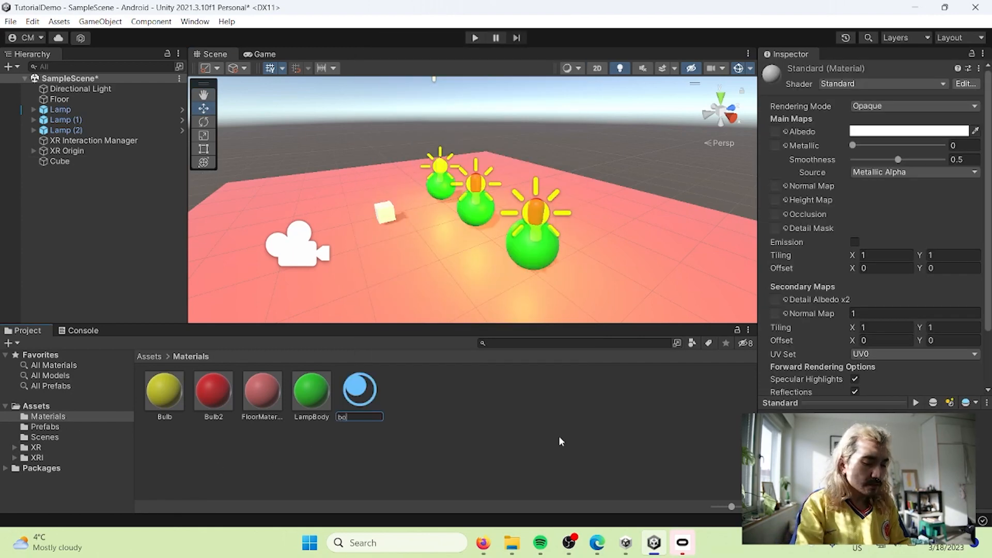
{"action": "key", "text": "Return"}
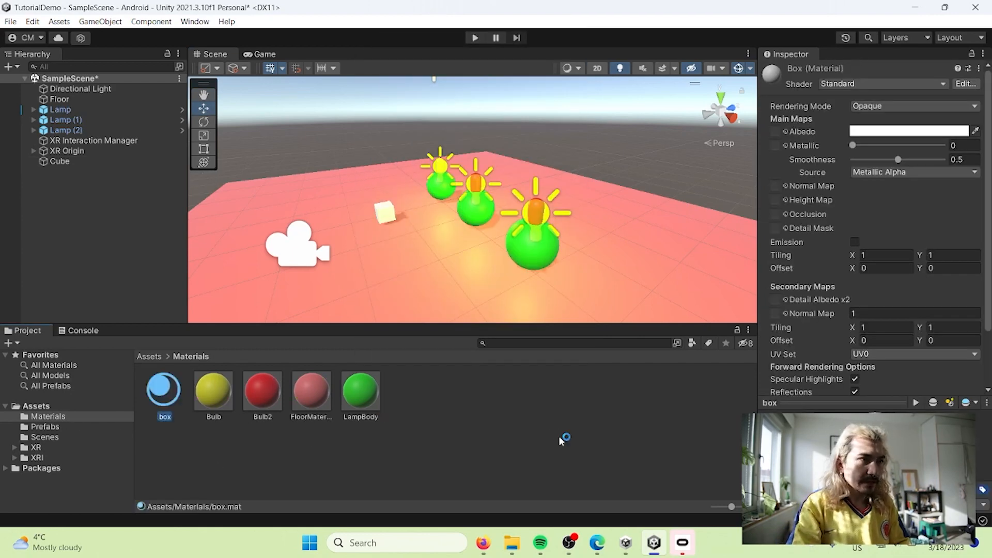
Set the box material's albedo to orange and assign the material to the cube
{"action": "left_click", "coordinate": [922, 132]}
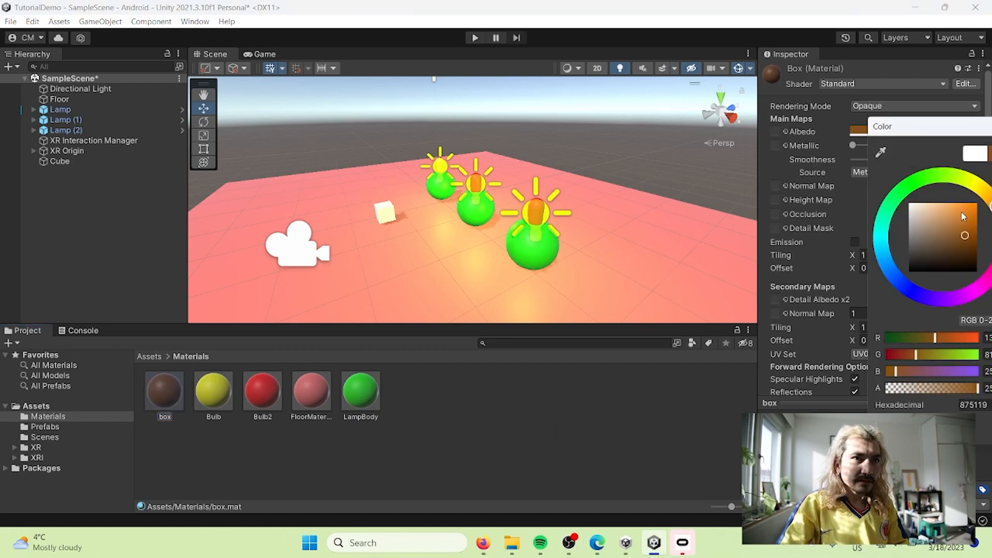
{"action": "left_click_drag", "start_coordinate": [962, 212], "coordinate": [977, 204]}
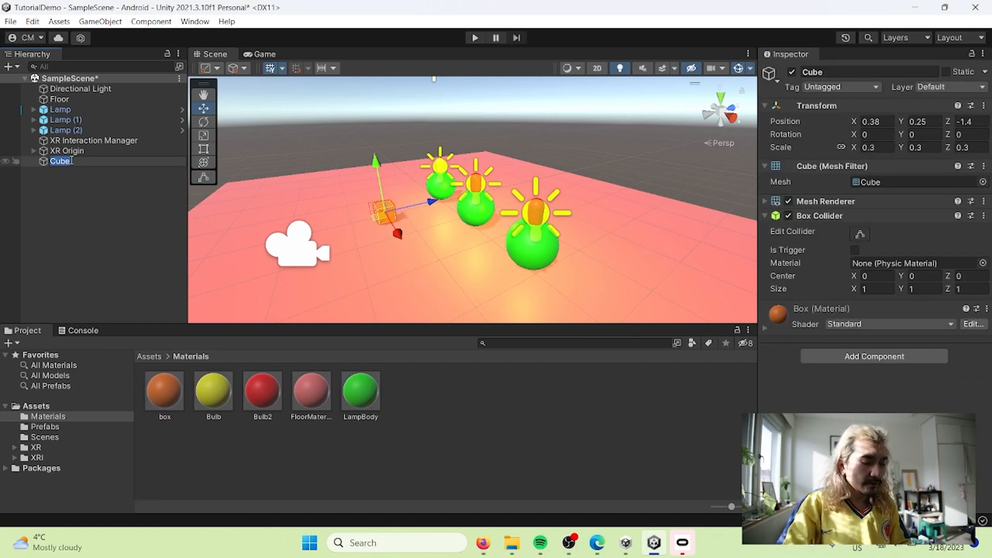
Rename the cube object as Box
{"action": "type", "text": "Box"}
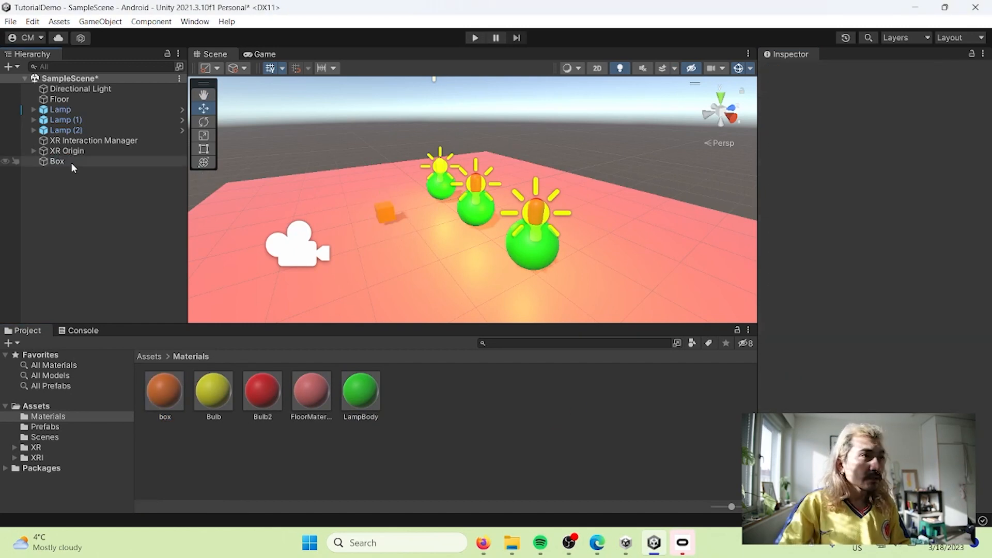
{"action": "left_click", "coordinate": [71, 162]}
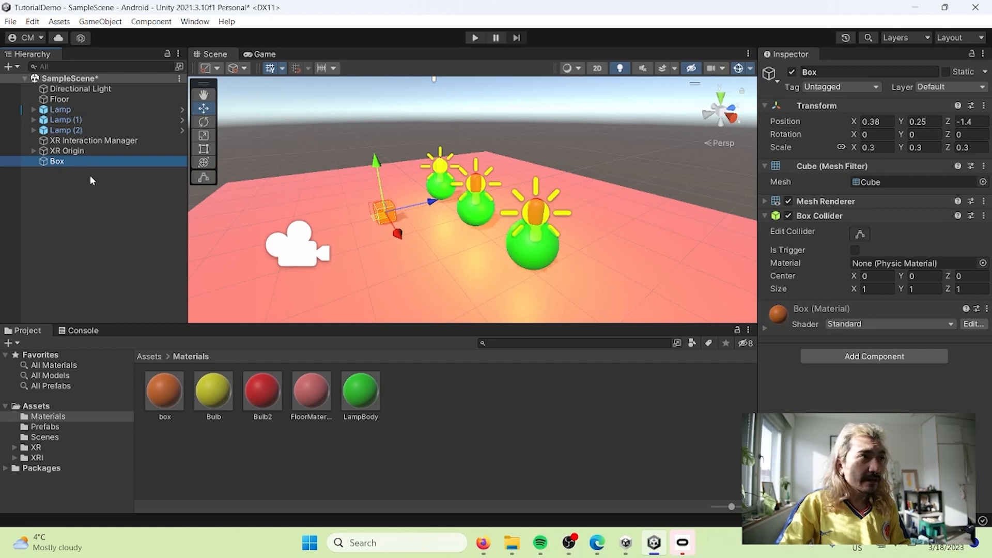
Examine the LeftHand Controller's components under XR Origin, including XR Controller, XR Ray Interactor and Line Renderer
{"action": "left_click", "coordinate": [84, 150]}
{"action": "left_click", "coordinate": [34, 150]}
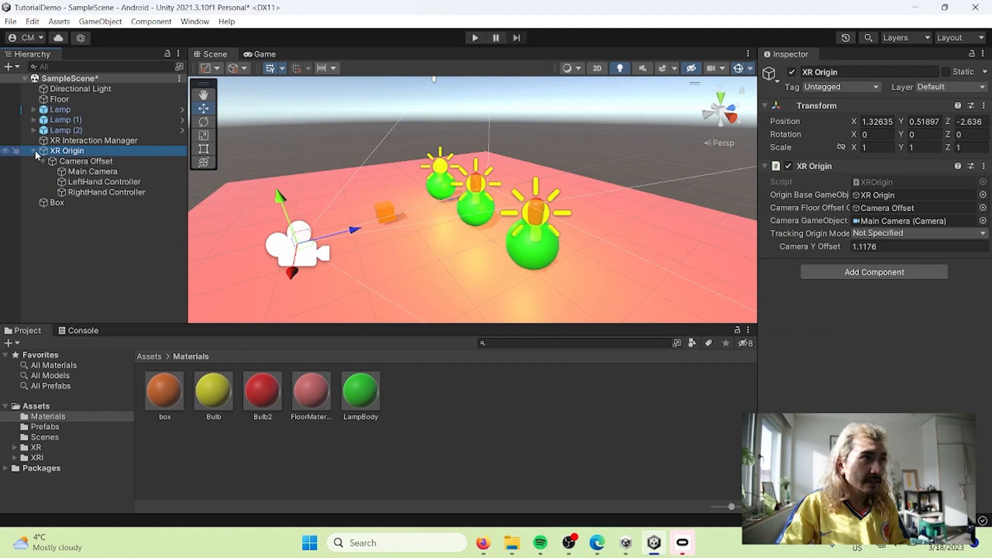
{"action": "left_click", "coordinate": [120, 184]}
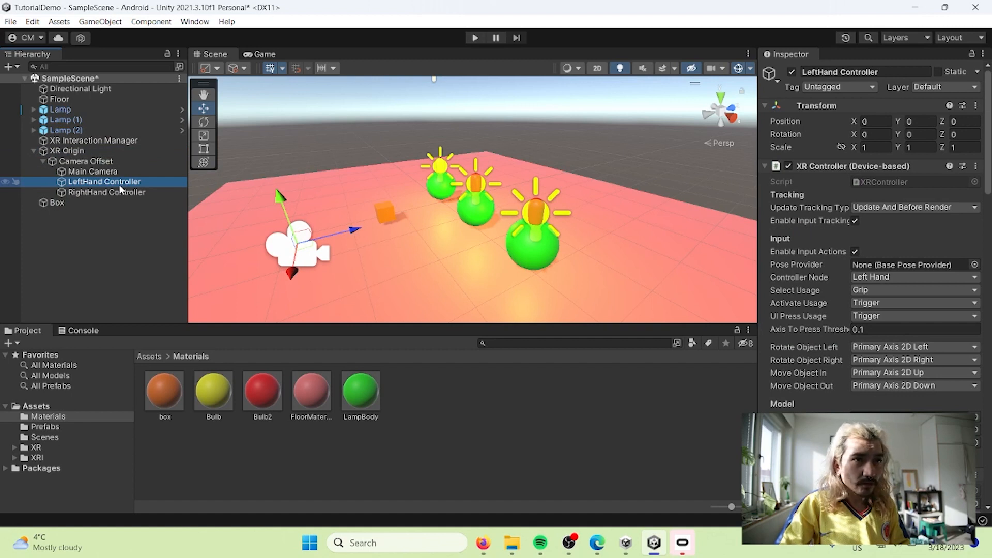
{"action": "left_click", "coordinate": [811, 166]}
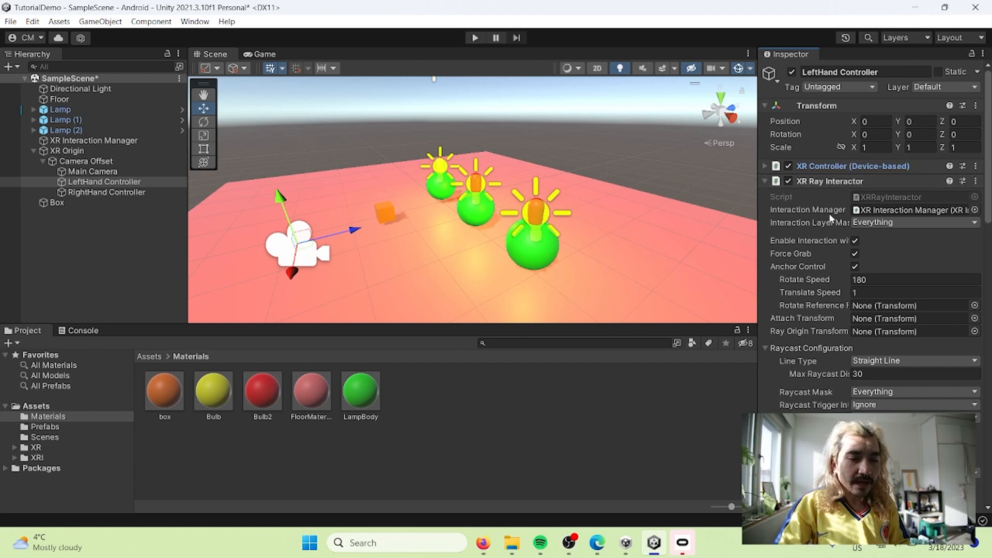
{"action": "mouse_move", "coordinate": [831, 217]}
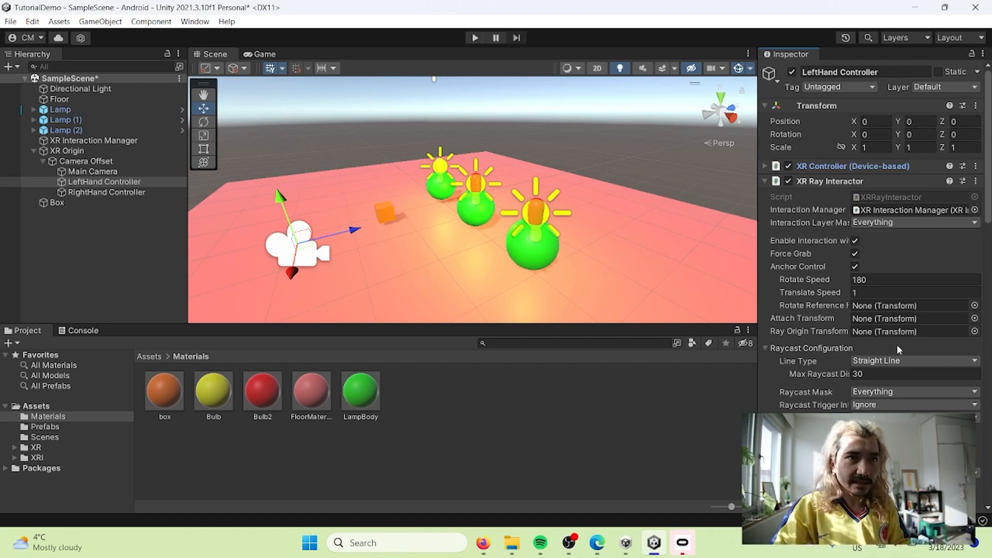
{"action": "scroll", "coordinate": [835, 398], "scroll_direction": "down", "scroll_amount": 3}
{"action": "scroll", "coordinate": [835, 397], "scroll_direction": "up", "scroll_amount": 3}
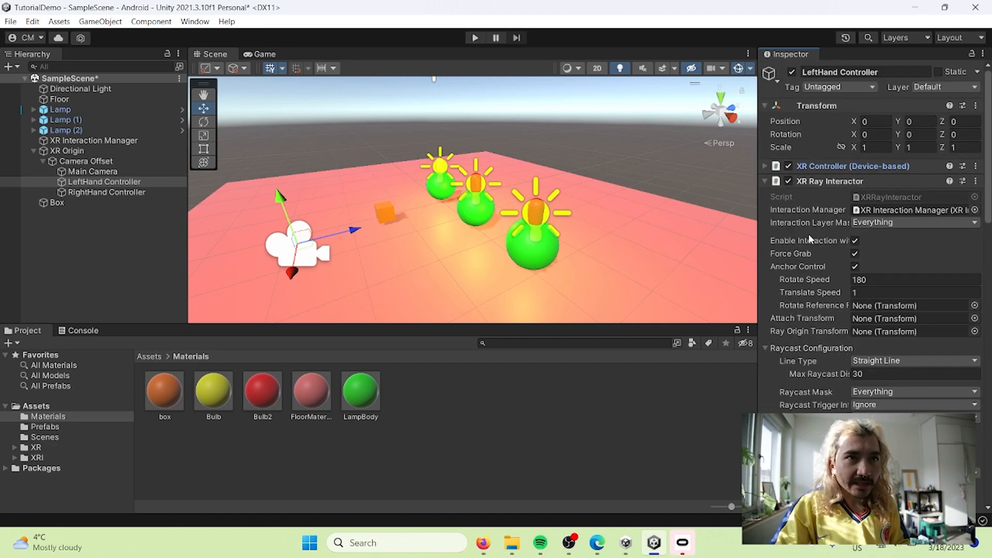
{"action": "left_click", "coordinate": [765, 182]}
{"action": "left_click", "coordinate": [765, 195]}
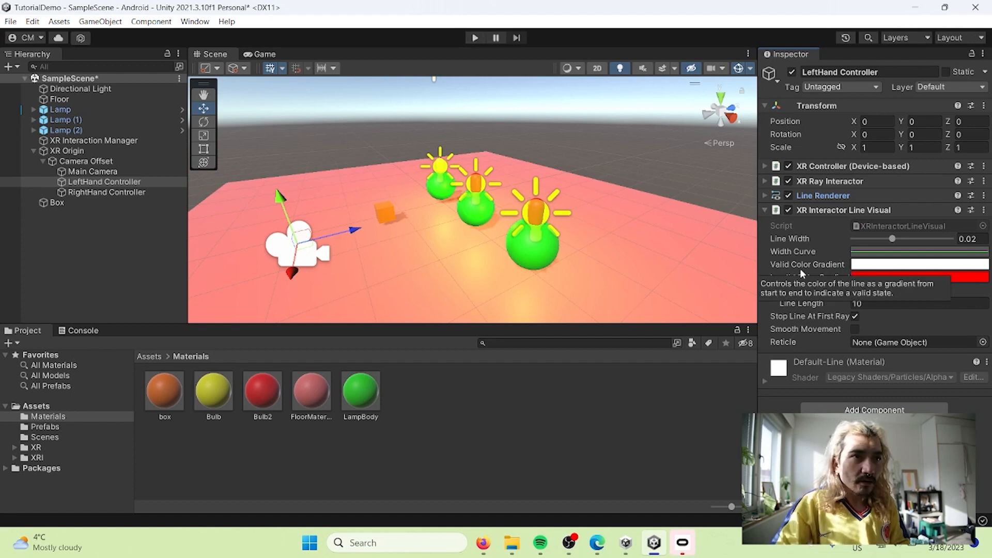
Set the start colour of the left-hand line visual's Valid Color Gradient to magenta, leading into white
{"action": "left_click", "coordinate": [880, 264]}
{"action": "double_click", "coordinate": [762, 234]}
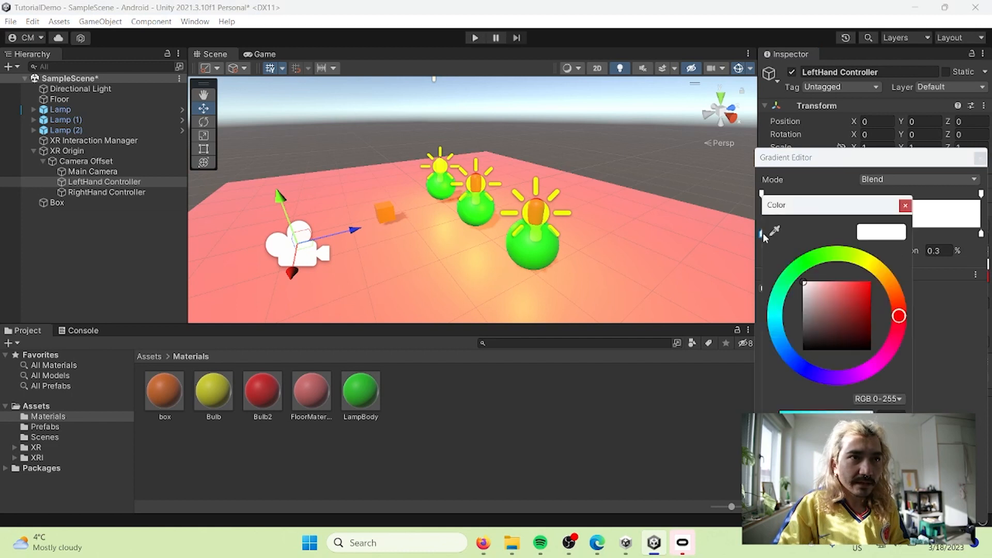
{"action": "left_click", "coordinate": [870, 368]}
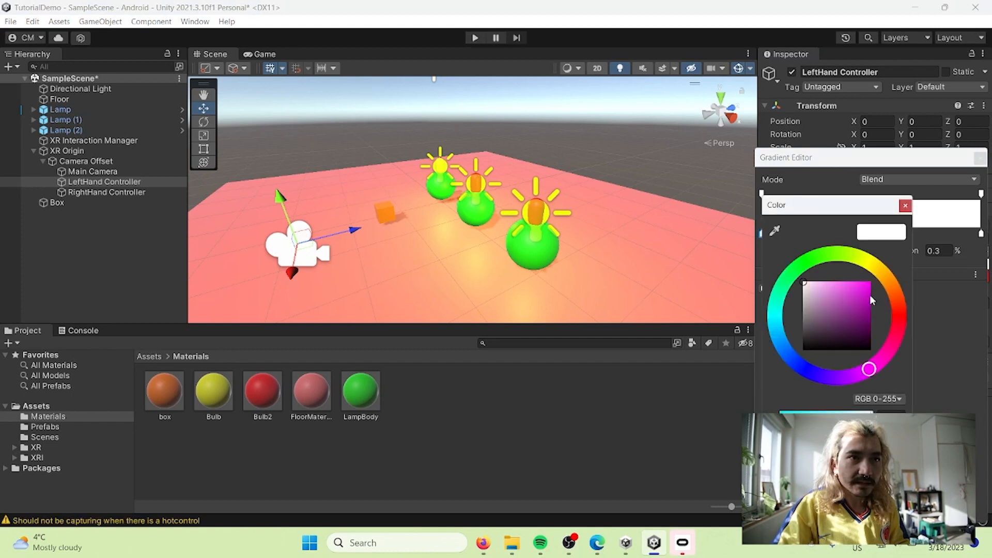
{"action": "left_click_drag", "start_coordinate": [871, 299], "coordinate": [896, 263]}
{"action": "left_click", "coordinate": [936, 333]}
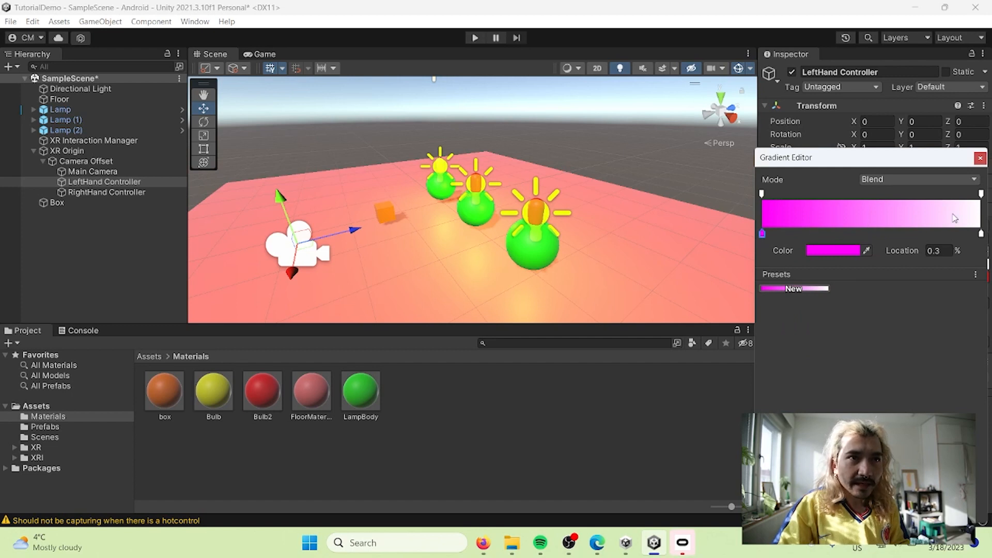
{"action": "left_click", "coordinate": [981, 158]}
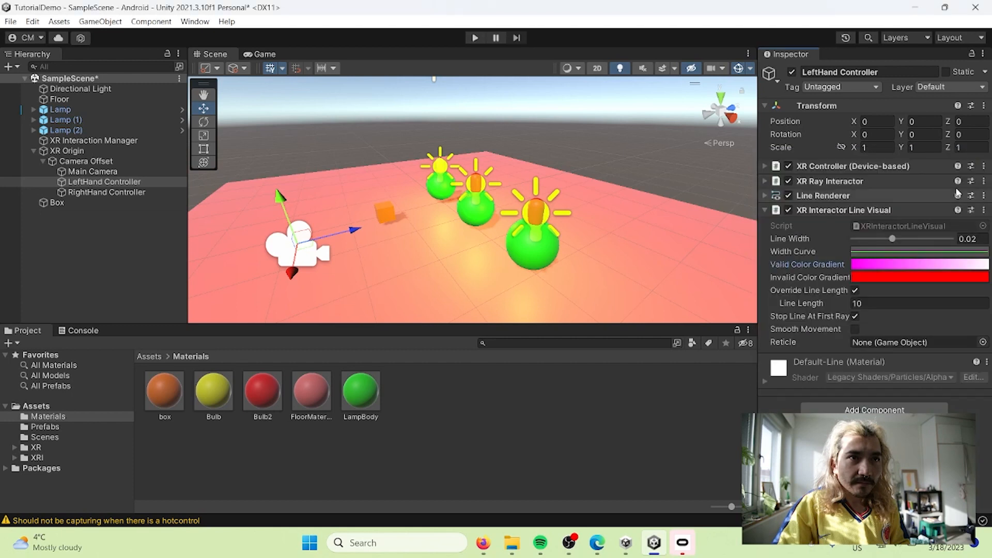
Make the left-hand line visual's Invalid Color Gradient solid muted dark blue by recolouring its start key and deleting the red end key
{"action": "left_click", "coordinate": [877, 277]}
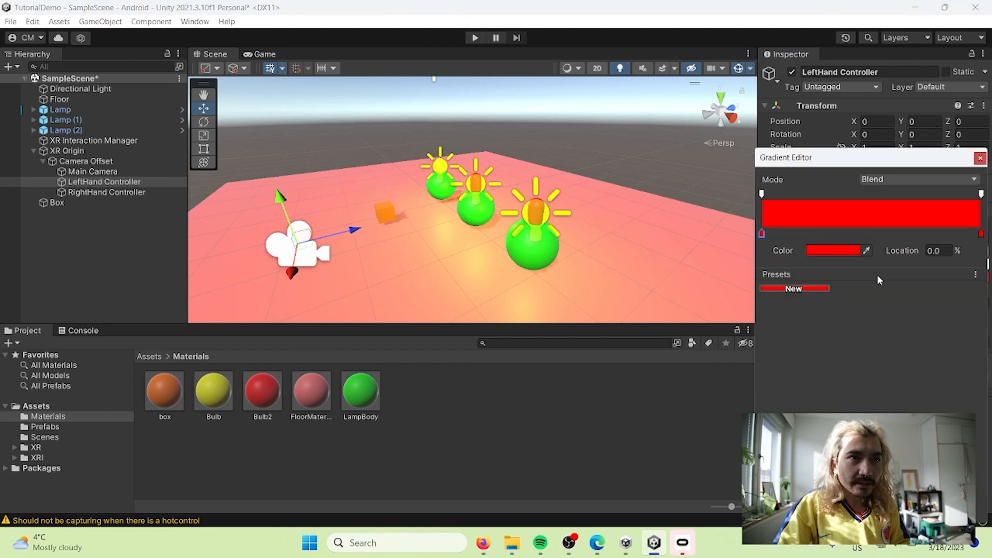
{"action": "double_click", "coordinate": [762, 234]}
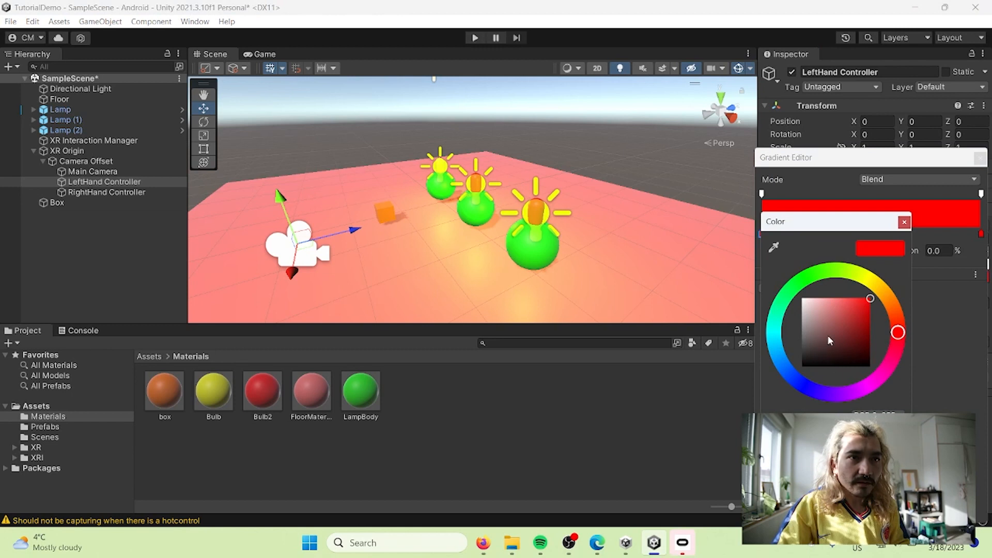
{"action": "left_click", "coordinate": [802, 385]}
{"action": "mouse_move", "coordinate": [842, 341]}
{"action": "left_mouse_down"}
{"action": "mouse_move", "coordinate": [819, 350]}
{"action": "mouse_move", "coordinate": [829, 336]}
{"action": "left_mouse_up"}
{"action": "left_click", "coordinate": [934, 335]}
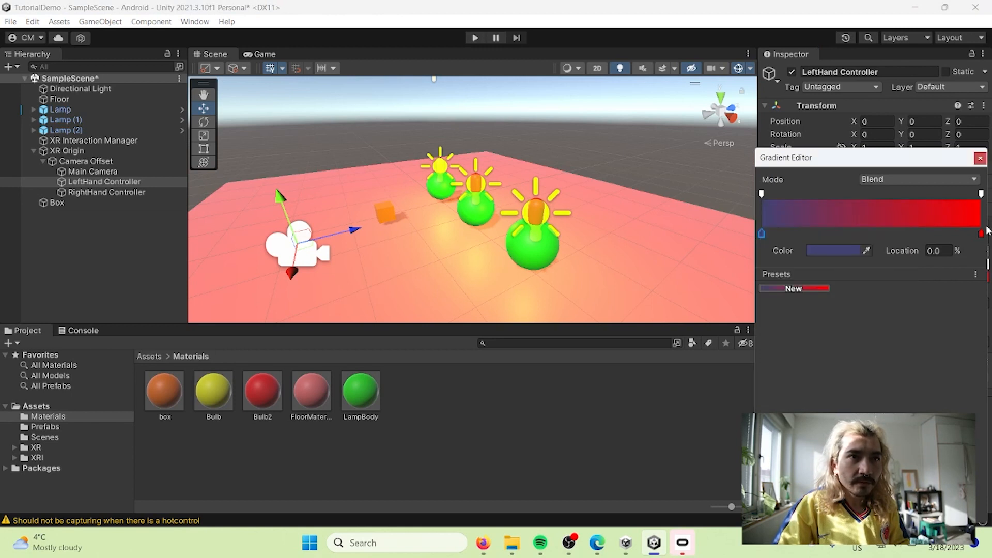
{"action": "left_click", "coordinate": [982, 234]}
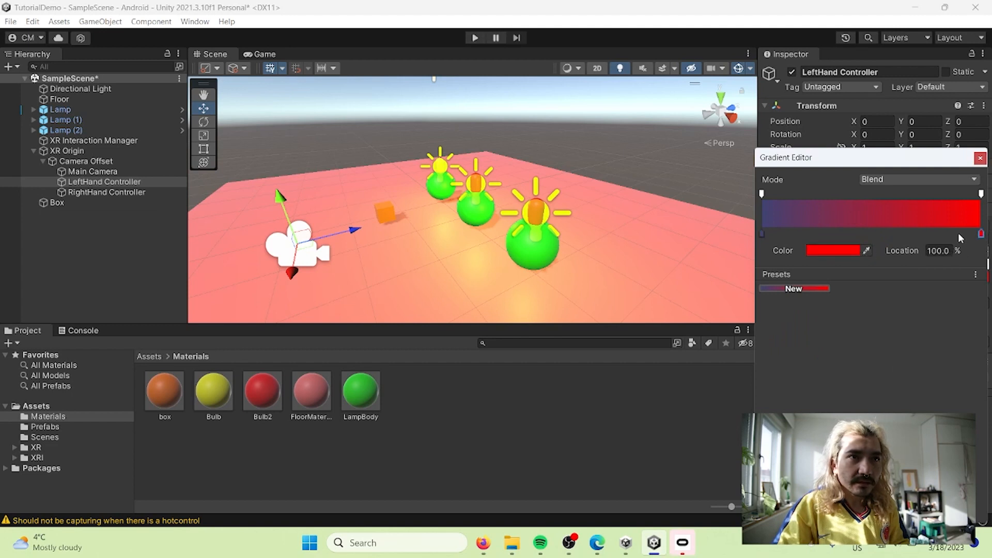
{"action": "key", "text": "Delete"}
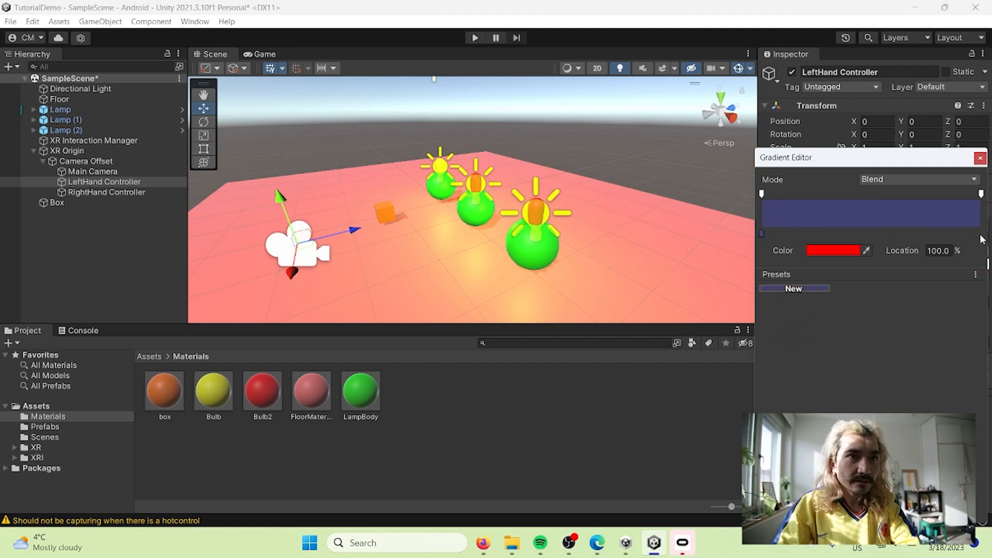
{"action": "left_click", "coordinate": [980, 158]}
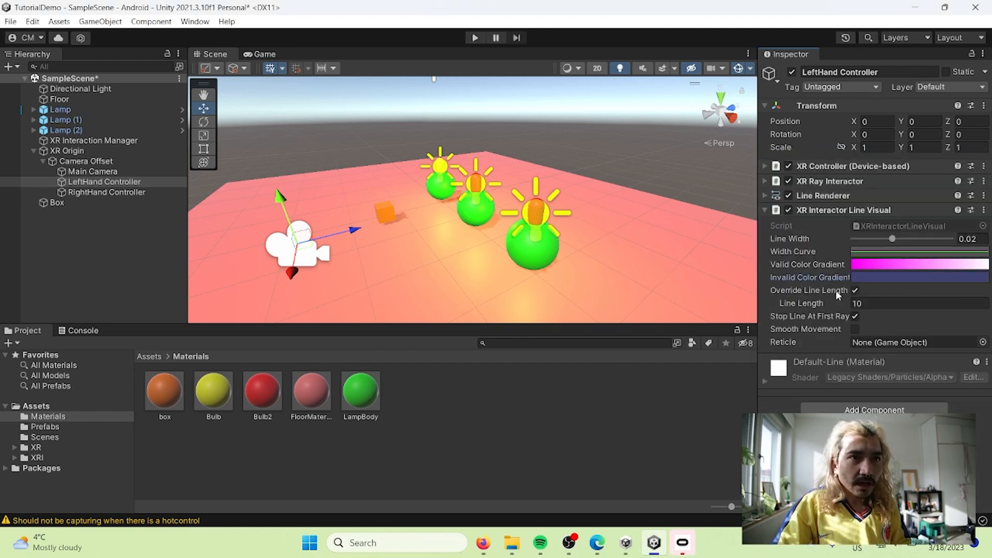
{"action": "left_click", "coordinate": [764, 209]}
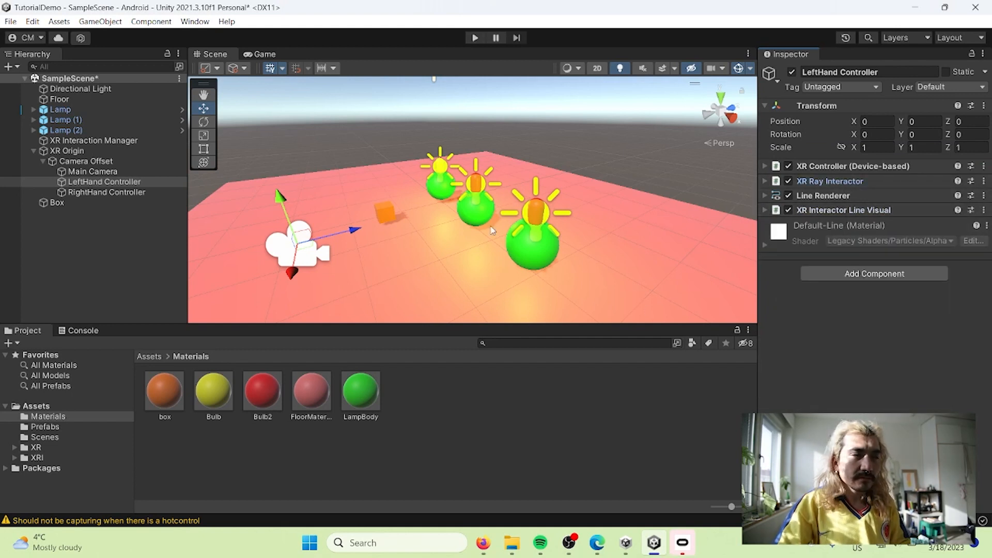
Add an XR Grab Interactable component to the Box and review its settings
{"action": "left_click", "coordinate": [33, 150]}
{"action": "left_click", "coordinate": [68, 161]}
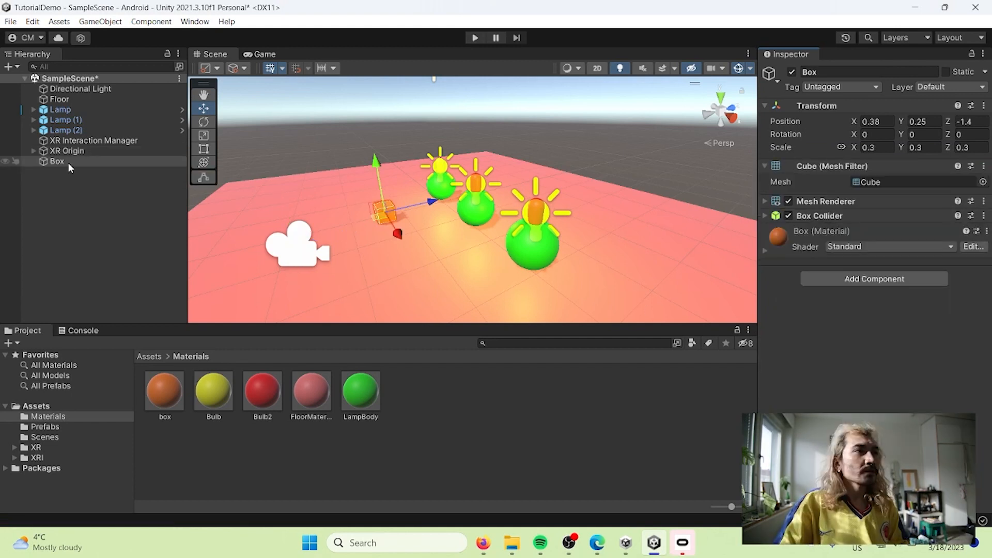
{"action": "left_click", "coordinate": [848, 279]}
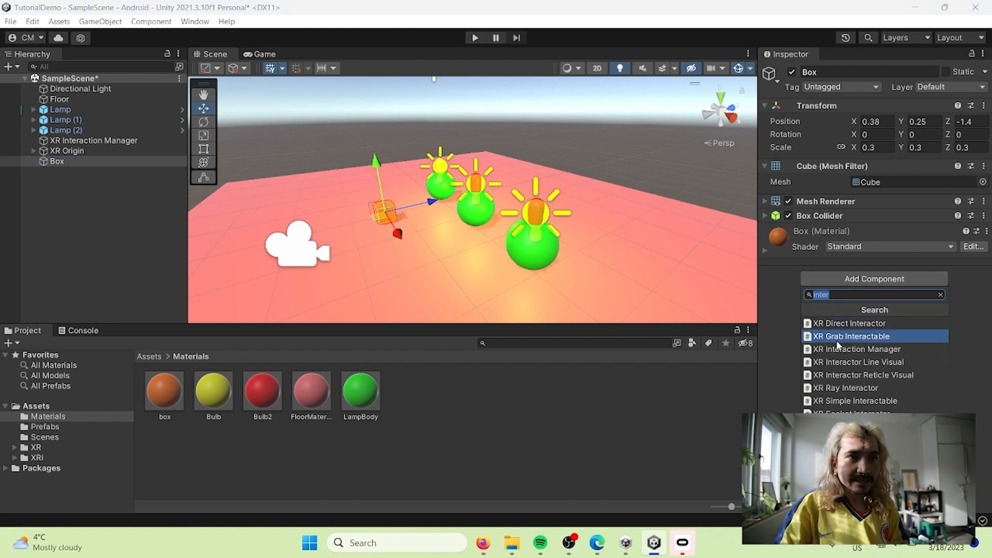
{"action": "left_click", "coordinate": [877, 338]}
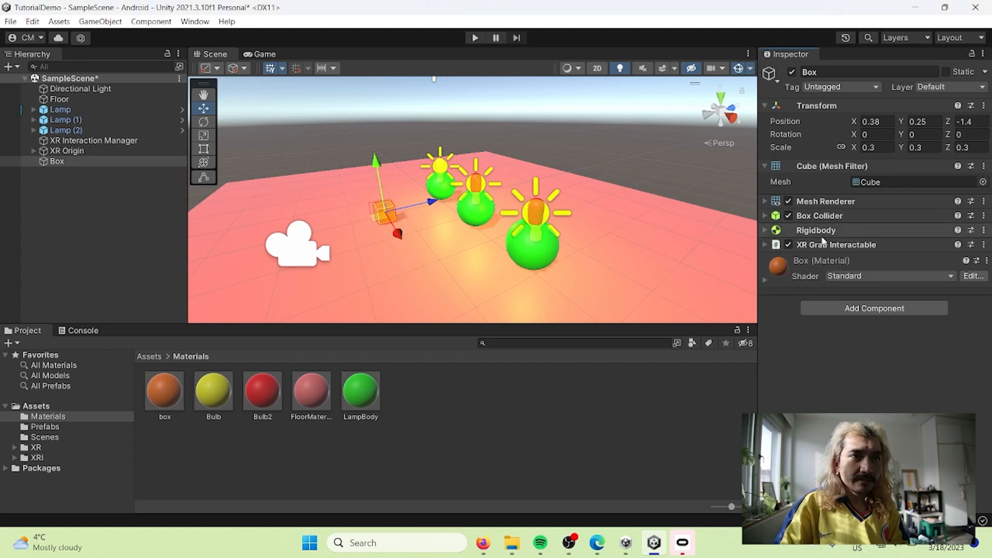
{"action": "left_click", "coordinate": [775, 232]}
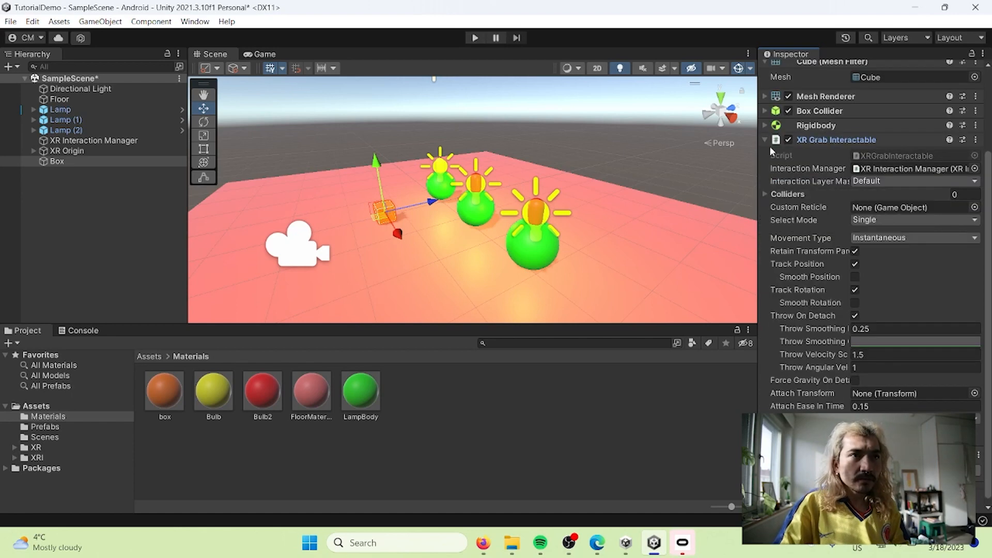
{"action": "left_click", "coordinate": [762, 137]}
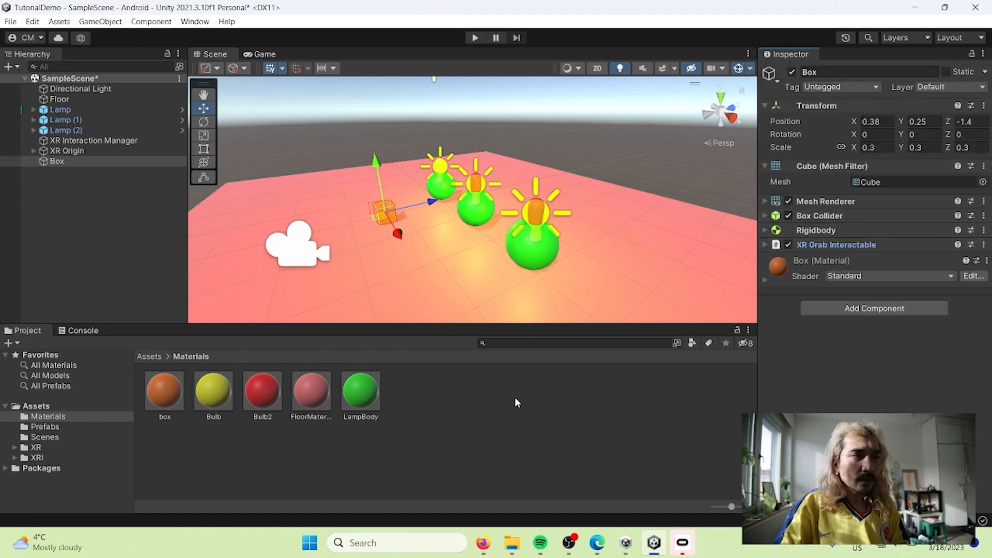
Run the scene to test grabbing the box with the controllers in VR, and stop playback
{"action": "left_click", "coordinate": [476, 38]}
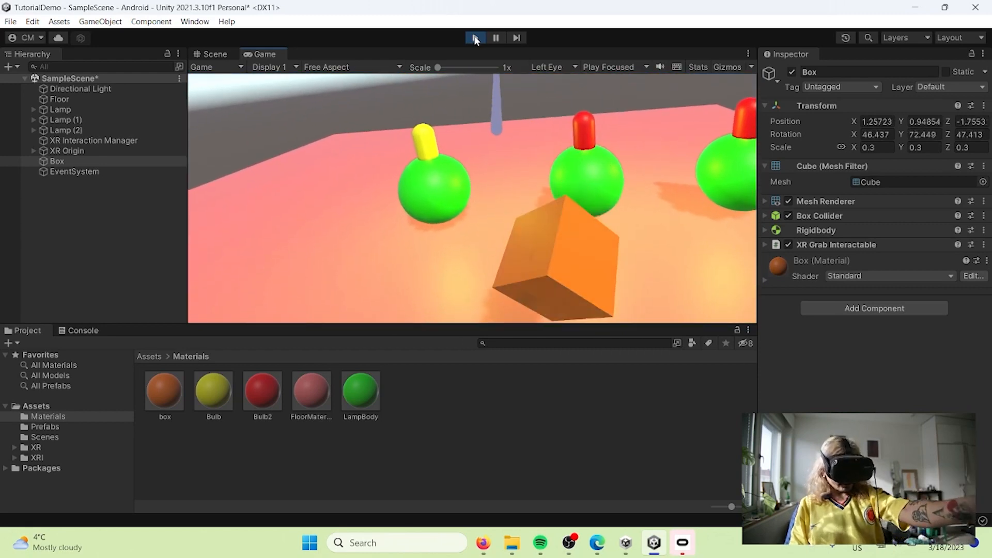
{"action": "left_click", "coordinate": [476, 38]}
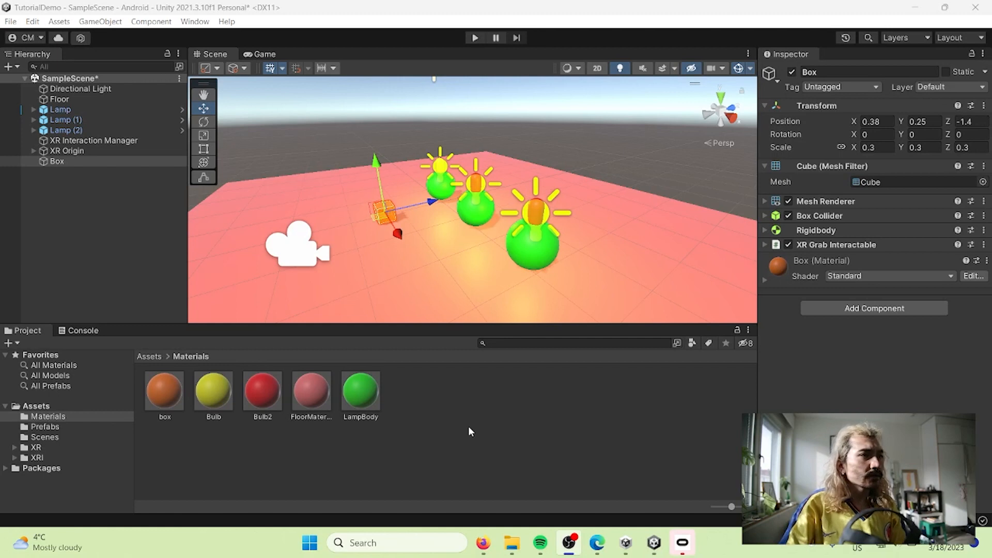
Remove the XR Ray Interactor component from the RightHand Controller under XR Origin
{"action": "left_click", "coordinate": [75, 151]}
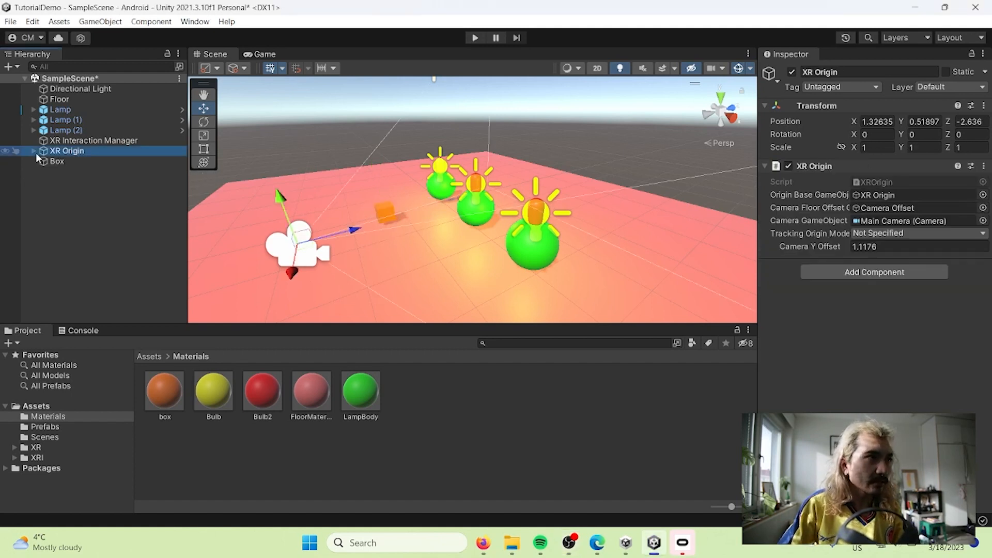
{"action": "left_click", "coordinate": [34, 151]}
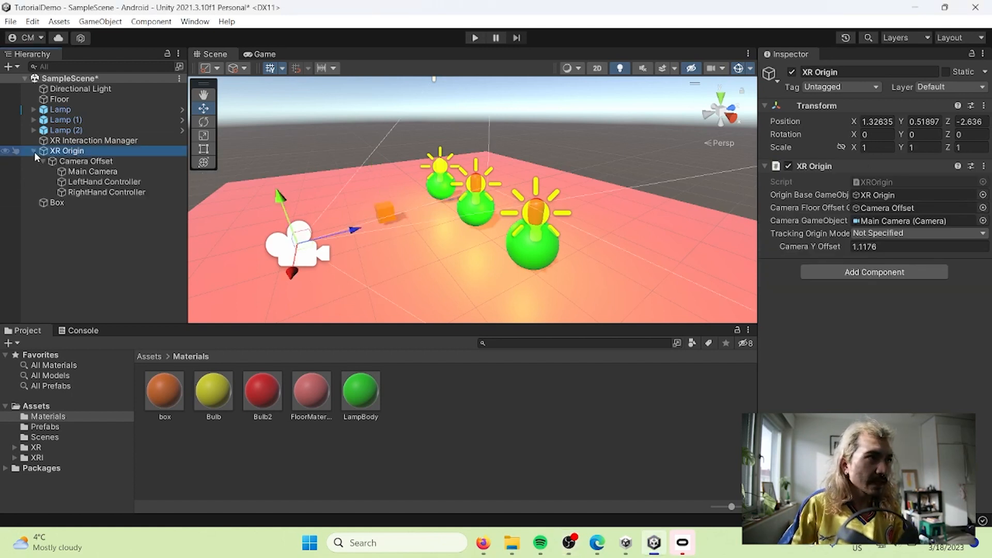
{"action": "left_click", "coordinate": [104, 192]}
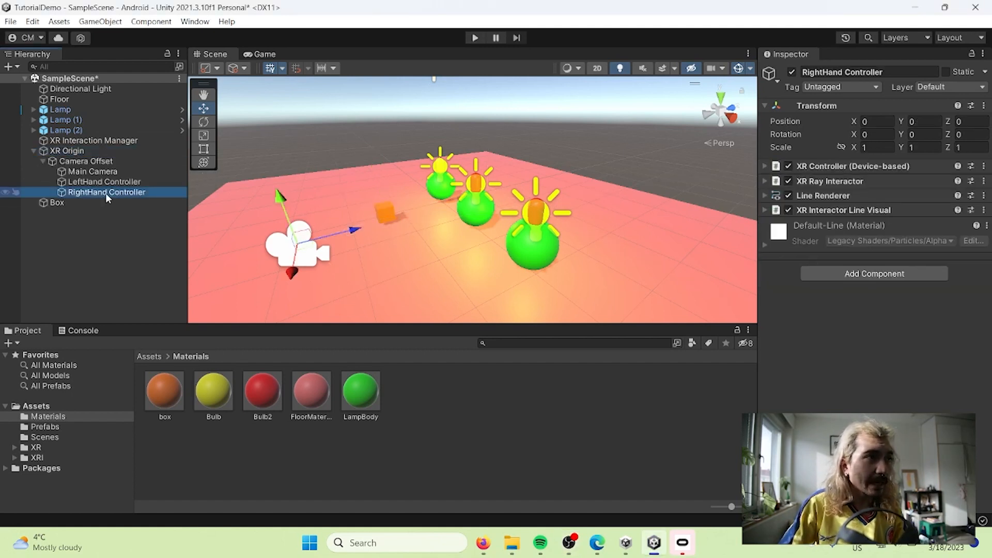
{"action": "left_click", "coordinate": [863, 182]}
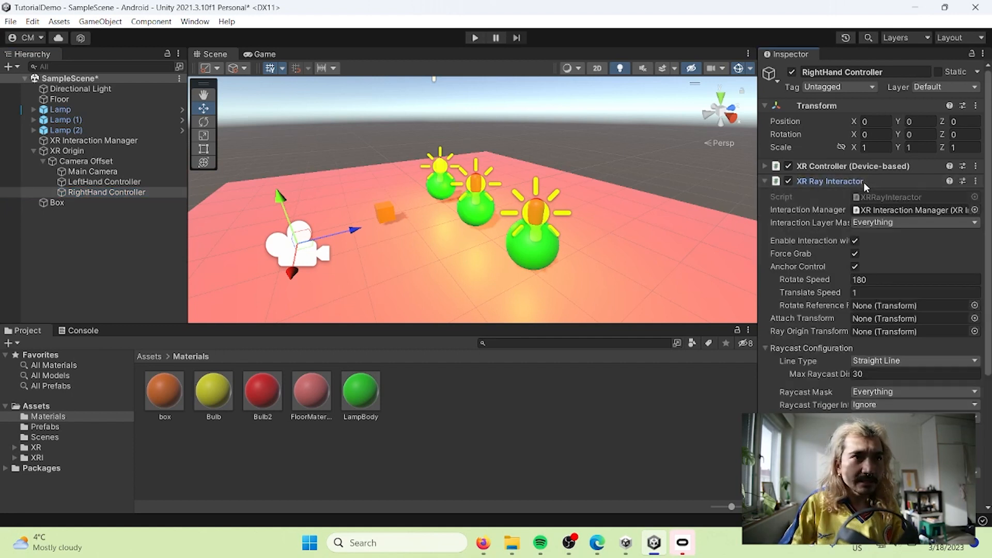
{"action": "left_click", "coordinate": [863, 181]}
{"action": "right_click", "coordinate": [863, 182]}
{"action": "left_click", "coordinate": [904, 238]}
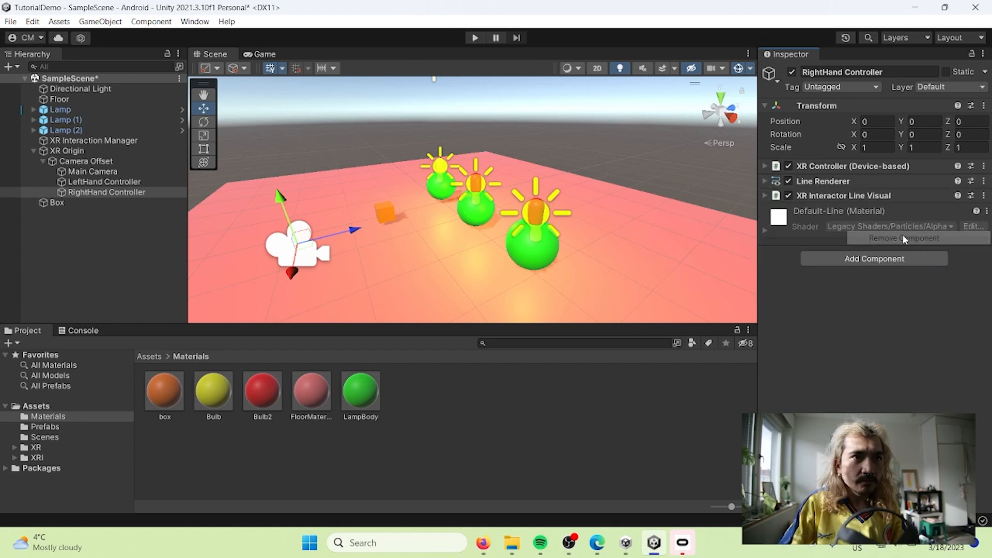
Try to remove the Line Renderer component from the RightHand Controller
{"action": "right_click", "coordinate": [858, 179]}
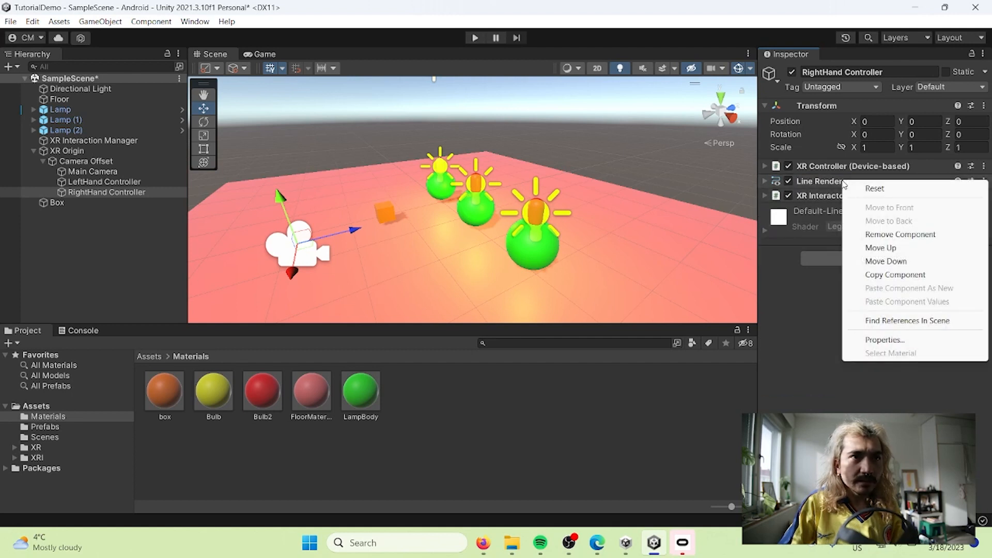
{"action": "left_click", "coordinate": [872, 232]}
{"action": "left_click", "coordinate": [579, 292]}
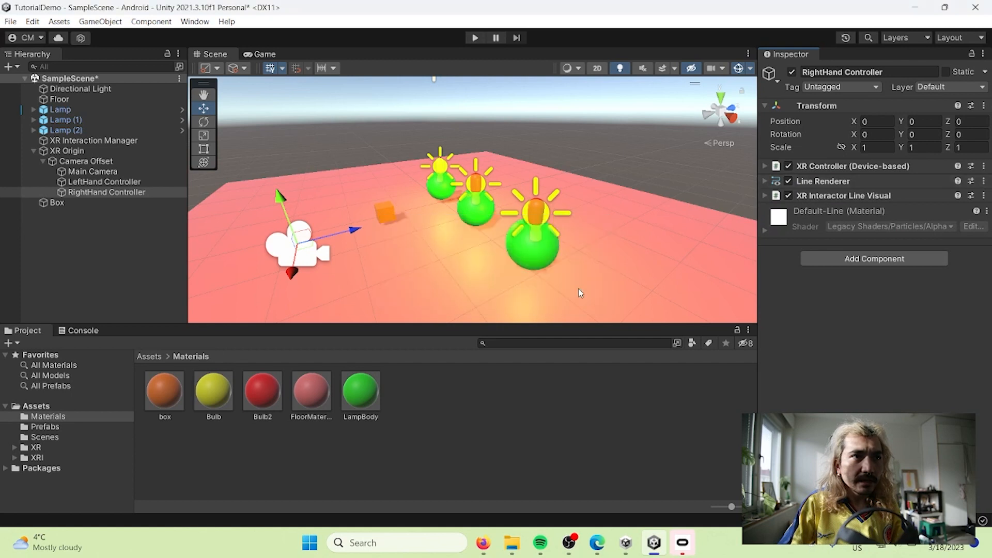
Remove the XR Interactor Line Visual and then the Line Renderer from the RightHand Controller
{"action": "right_click", "coordinate": [832, 195]}
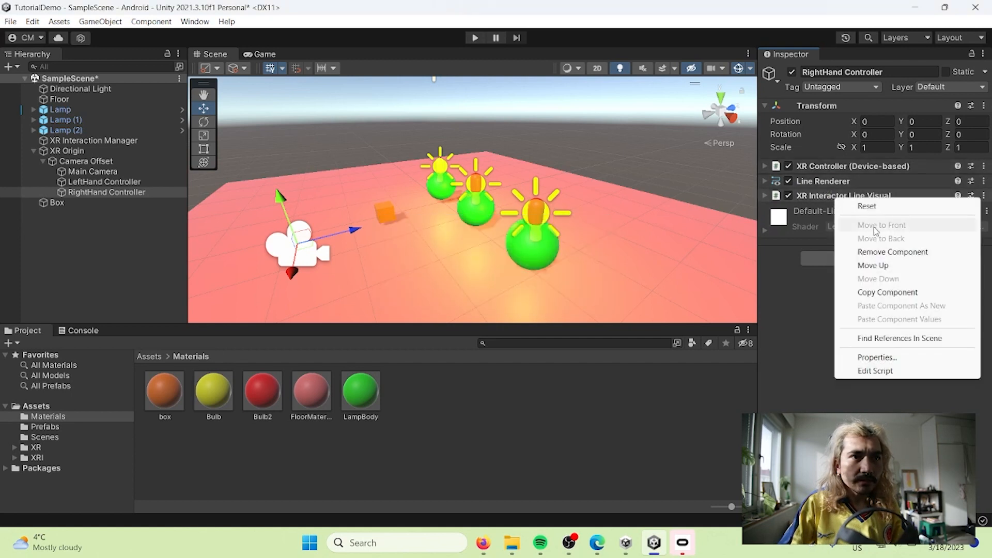
{"action": "left_click", "coordinate": [882, 252]}
{"action": "right_click", "coordinate": [840, 183]}
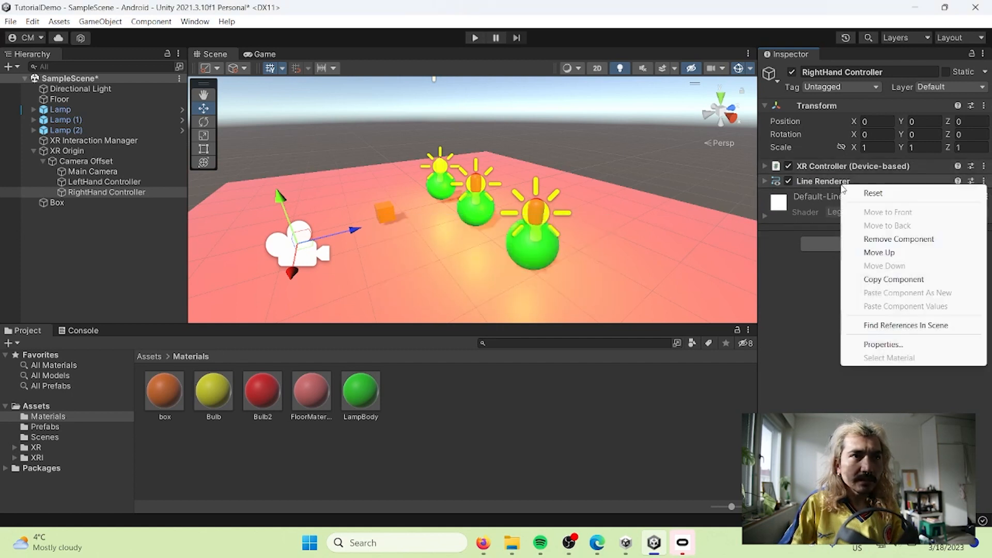
{"action": "left_click", "coordinate": [875, 241]}
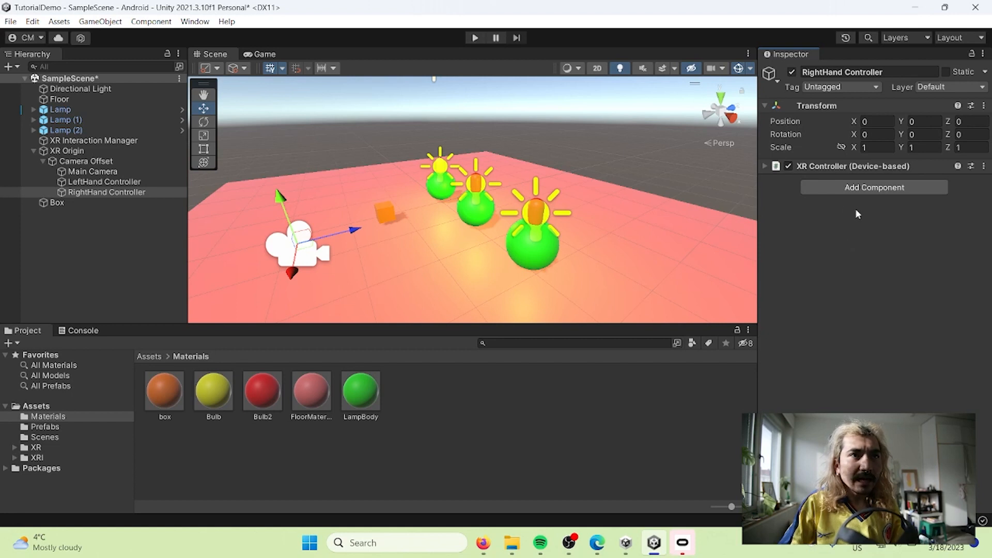
Add an XR Direct Interactor component to the RightHand Controller
{"action": "left_click", "coordinate": [864, 190]}
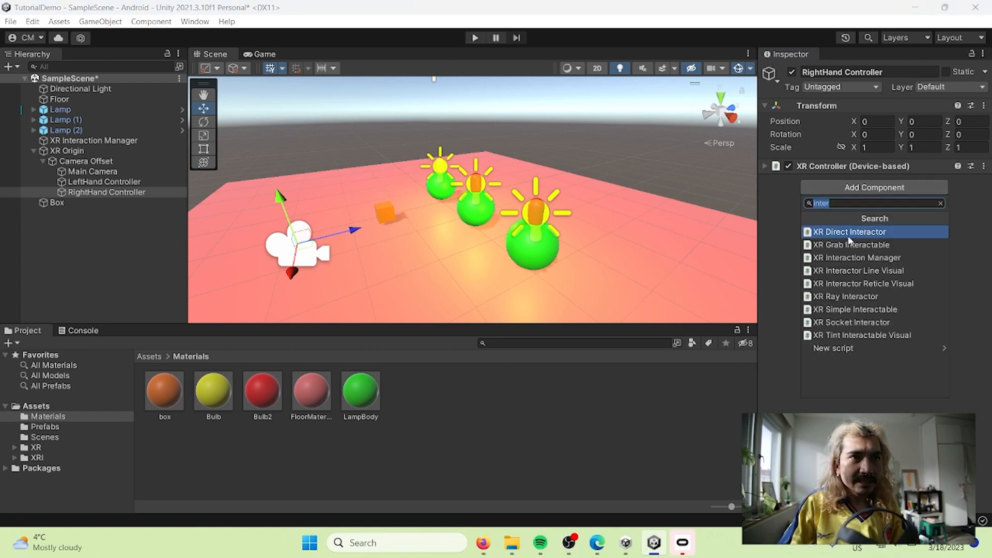
{"action": "left_click", "coordinate": [864, 233]}
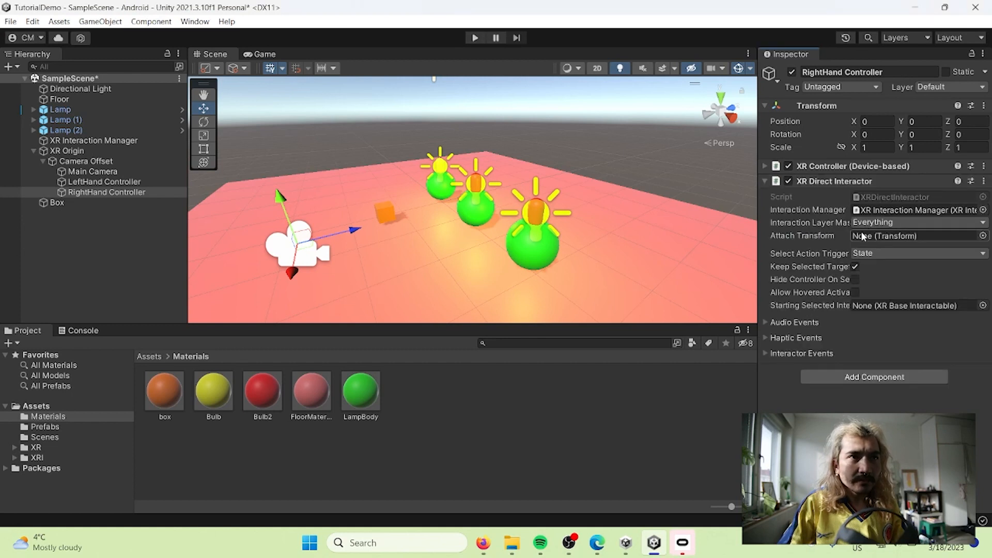
{"action": "mouse_move", "coordinate": [826, 206]}
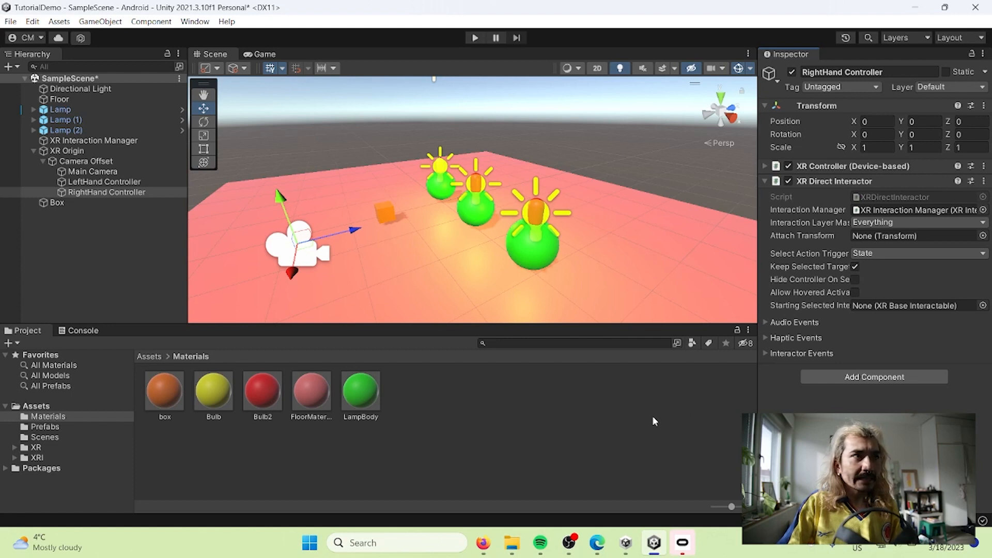
Add a Sphere Collider component to the RightHand Controller and enable its Is Trigger option
{"action": "left_click", "coordinate": [843, 378]}
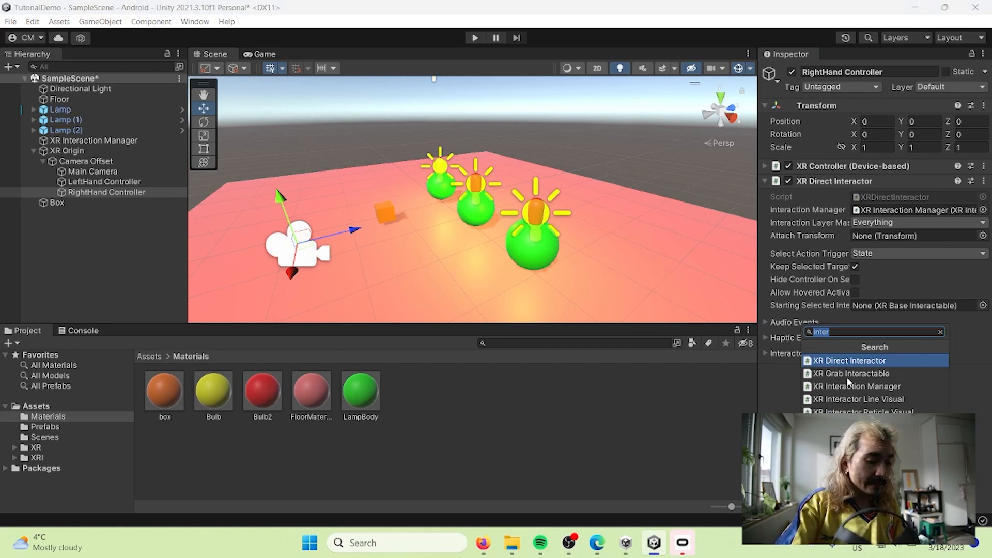
{"action": "type", "text": "col"}
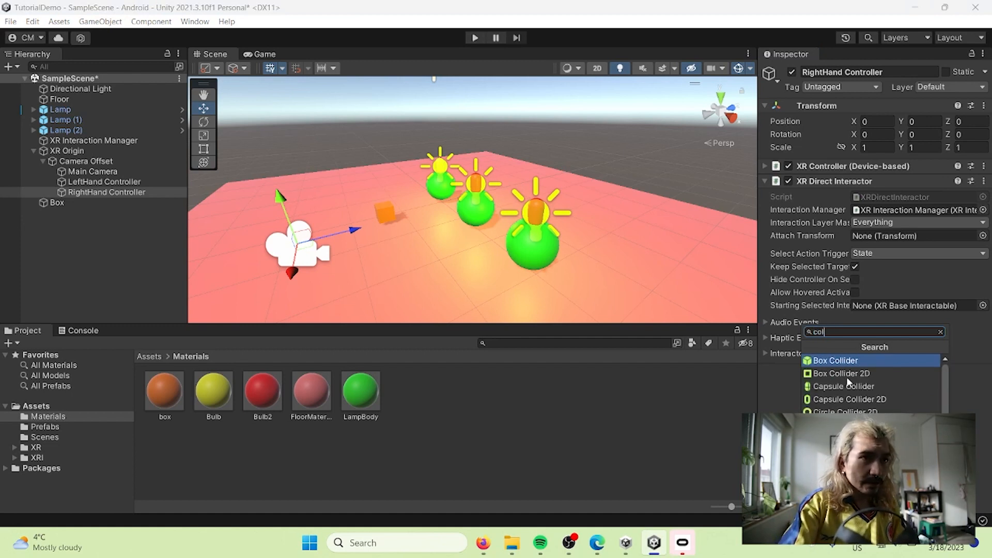
{"action": "type", "text": "lid"}
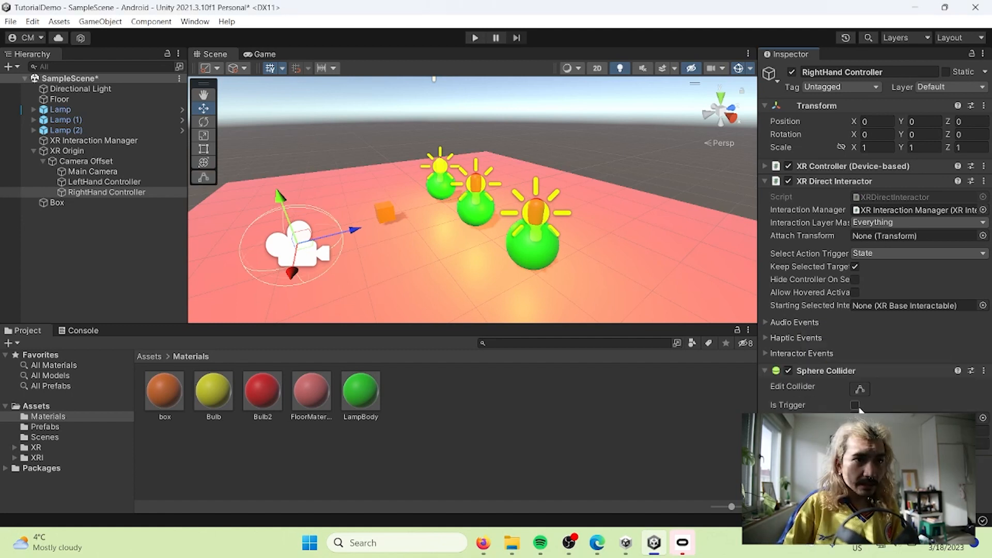
Run the scene to test the right-hand direct interactor in VR, and stop playback
{"action": "left_click", "coordinate": [476, 39]}
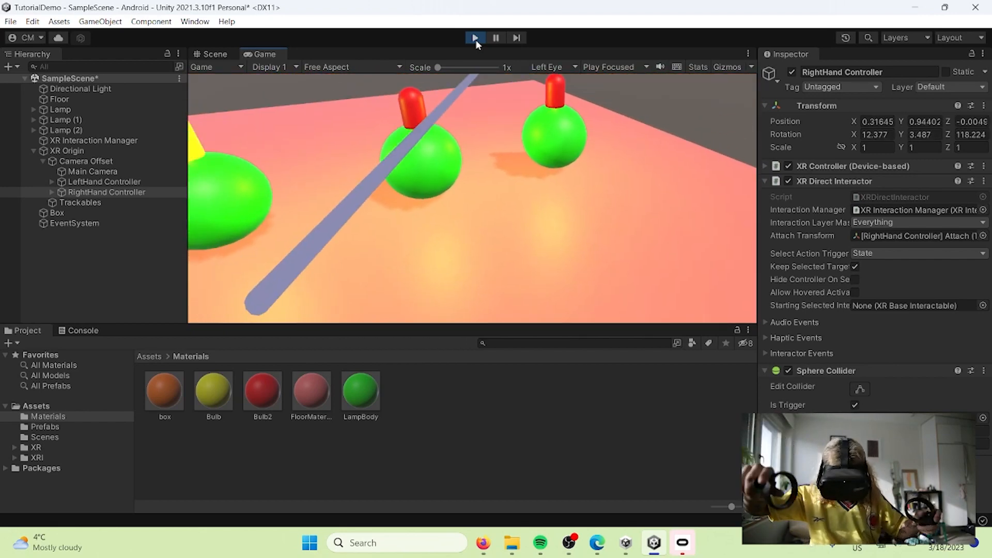
{"action": "left_click", "coordinate": [476, 39]}
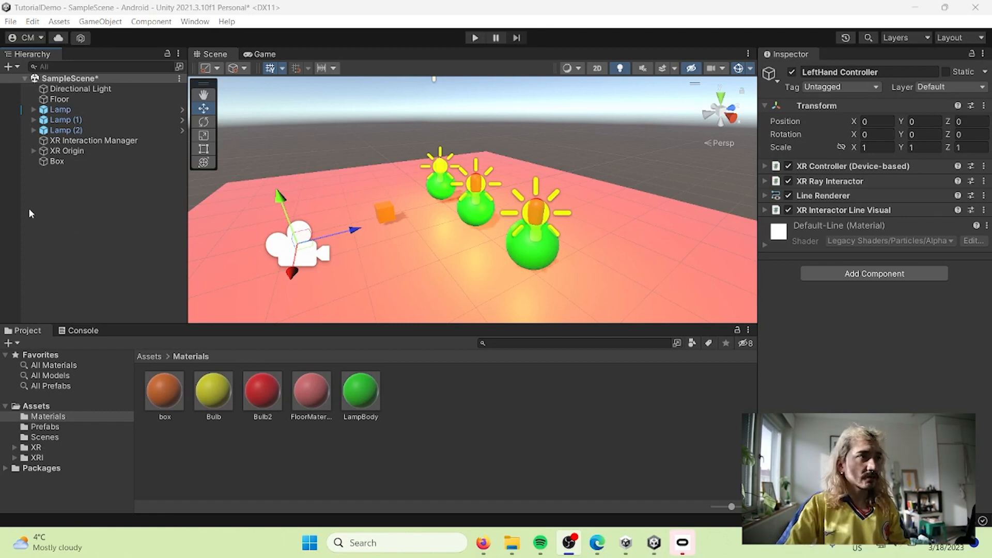
Create a 3D capsule at the root level of the scene and name it Hand
{"action": "left_click", "coordinate": [54, 206]}
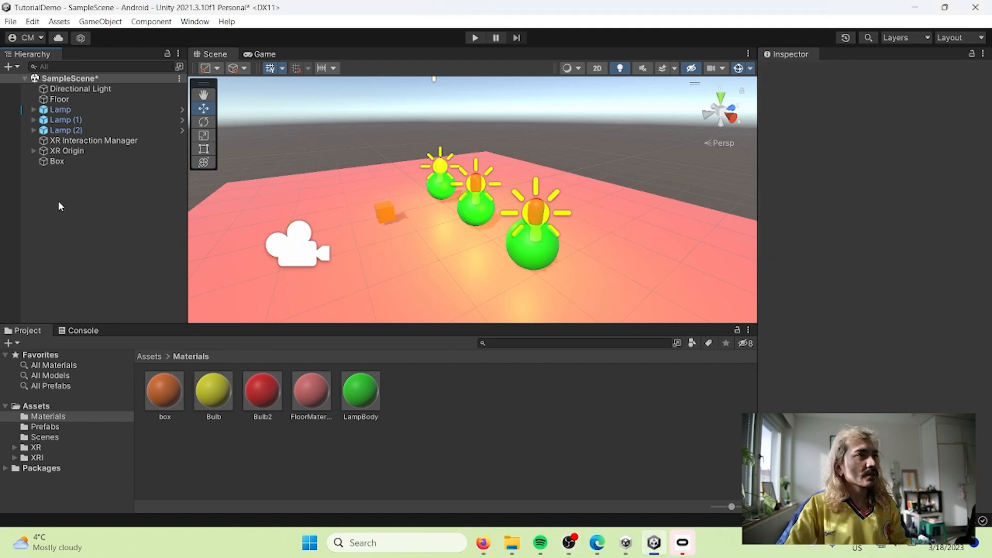
{"action": "right_click", "coordinate": [64, 204]}
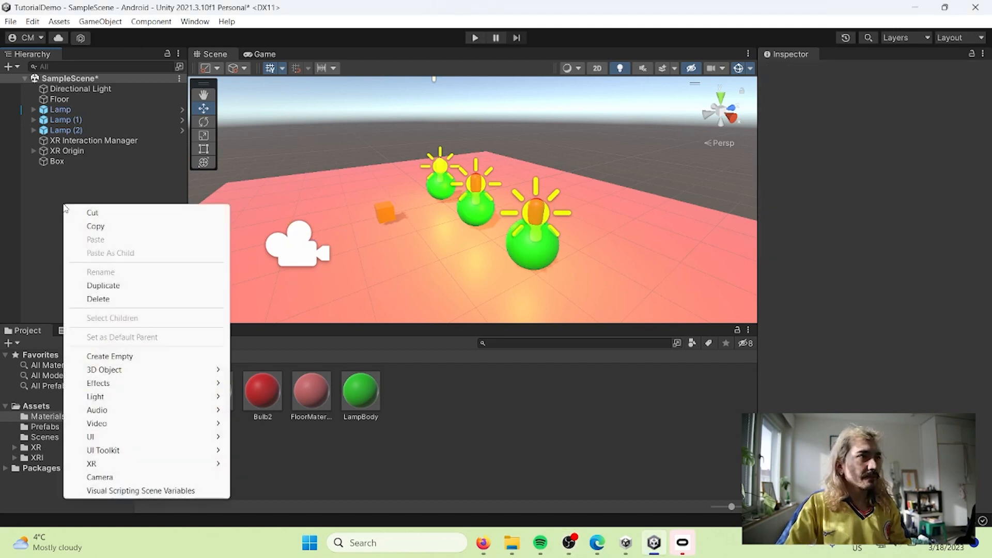
{"action": "mouse_move", "coordinate": [149, 372]}
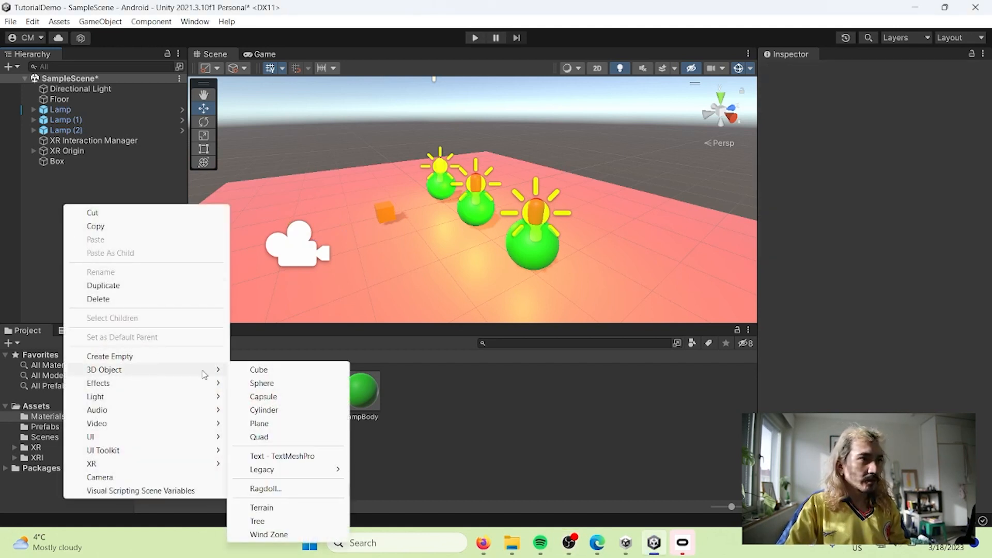
{"action": "left_click", "coordinate": [285, 399]}
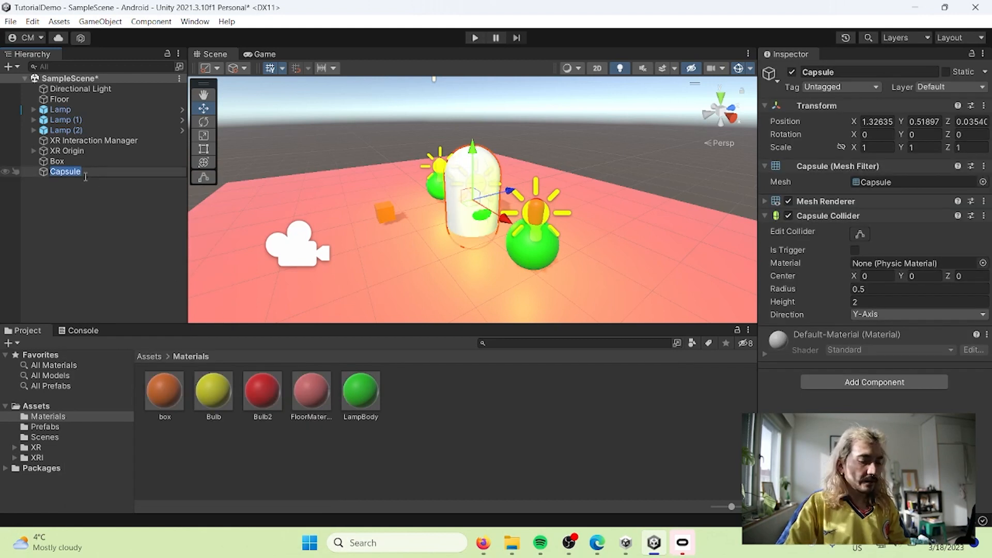
{"action": "type", "text": "ds"}
{"action": "key", "text": "Return"}
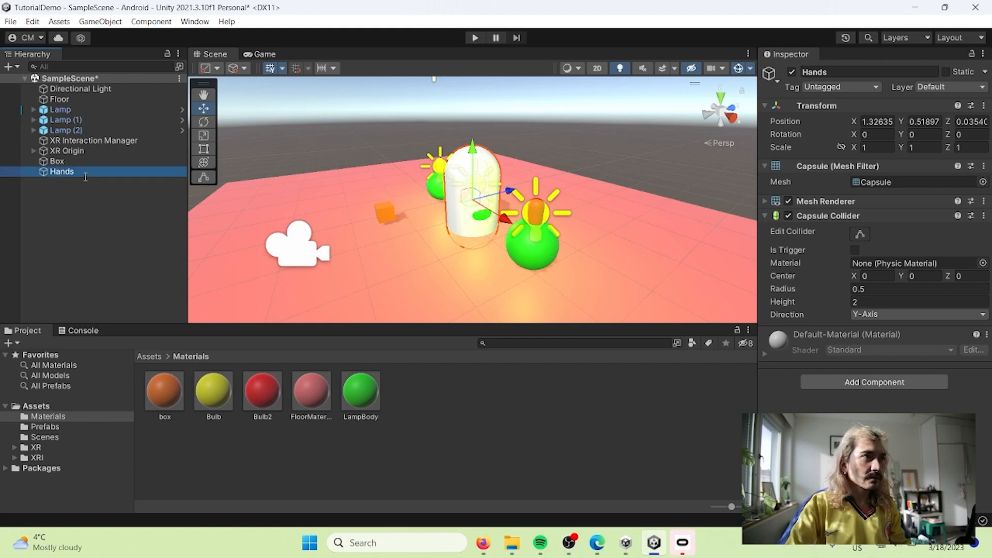
{"action": "left_click", "coordinate": [84, 172]}
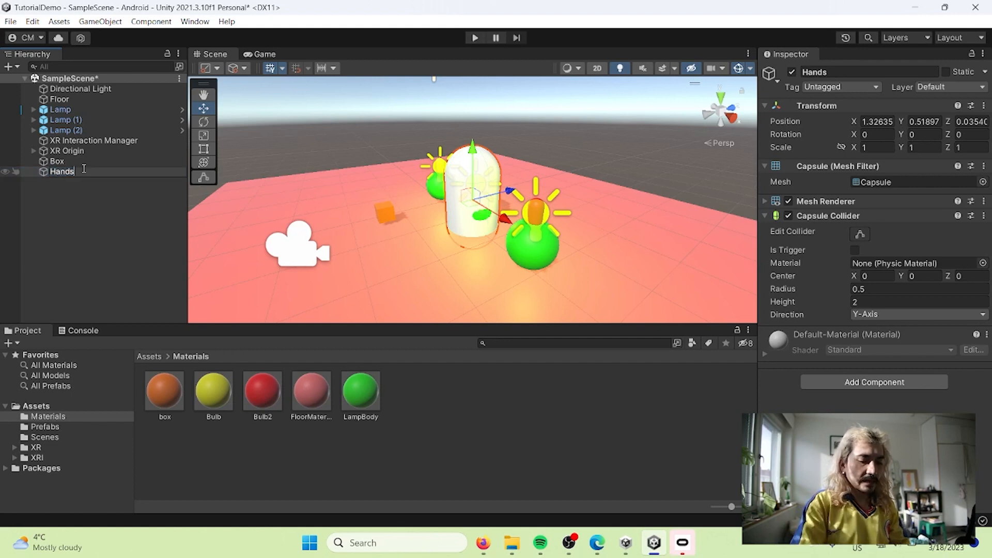
{"action": "key", "text": "BackSpace"}
{"action": "key", "text": "Return"}
Reset the Hand capsule's transform and flatten it to a scale of X 0.37, Y -0.01, Z 0.28
{"action": "right_click", "coordinate": [853, 111]}
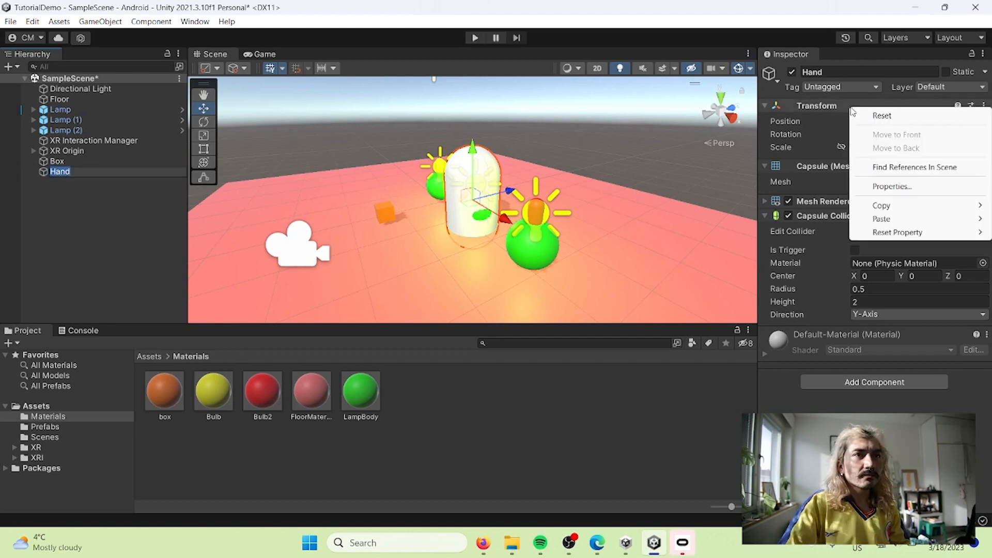
{"action": "left_click", "coordinate": [882, 115]}
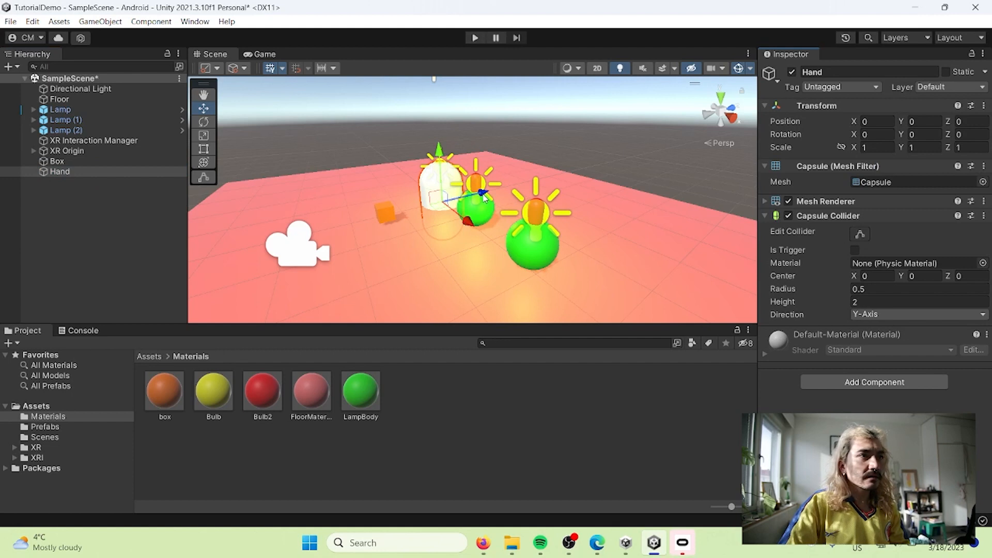
{"action": "left_click_drag", "start_coordinate": [900, 147], "coordinate": [879, 154]}
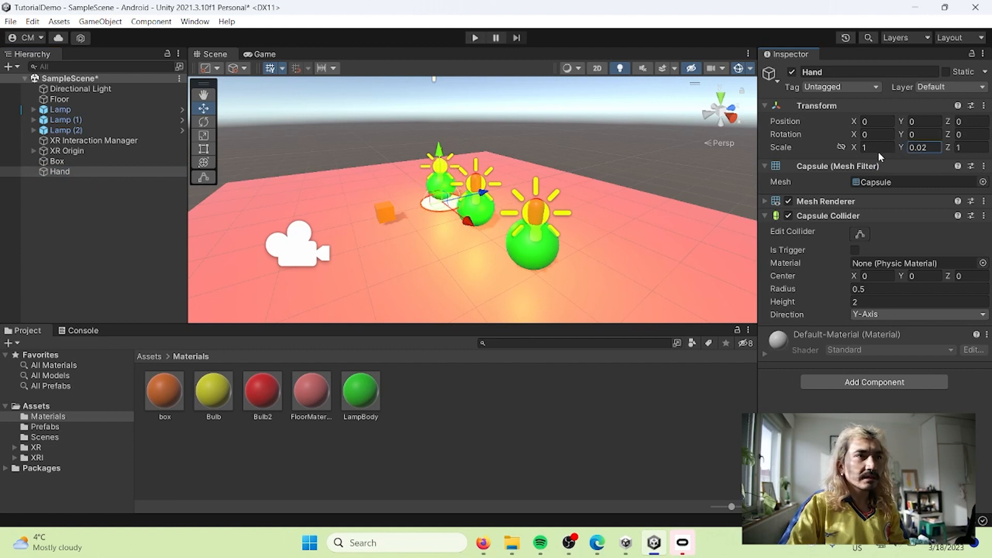
{"action": "left_click_drag", "start_coordinate": [879, 152], "coordinate": [895, 144]}
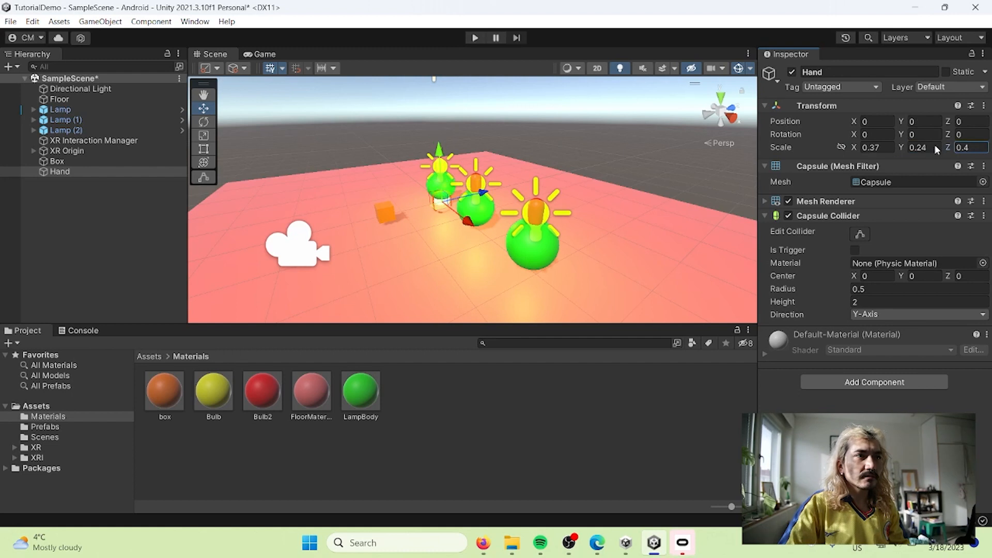
{"action": "left_click_drag", "start_coordinate": [902, 148], "coordinate": [901, 151]}
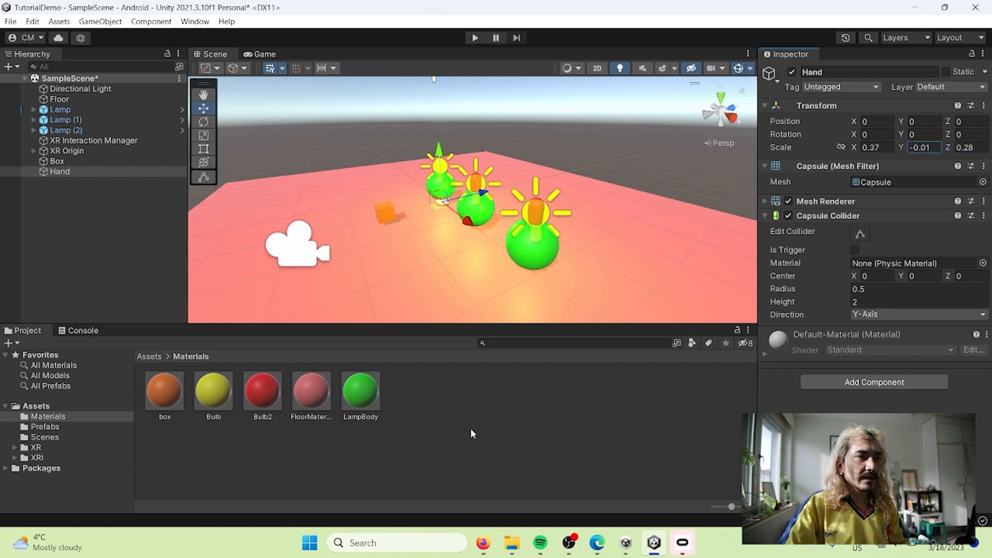
Create a new material named Hand in the Materials folder
{"action": "right_click", "coordinate": [434, 410]}
{"action": "mouse_move", "coordinate": [506, 66]}
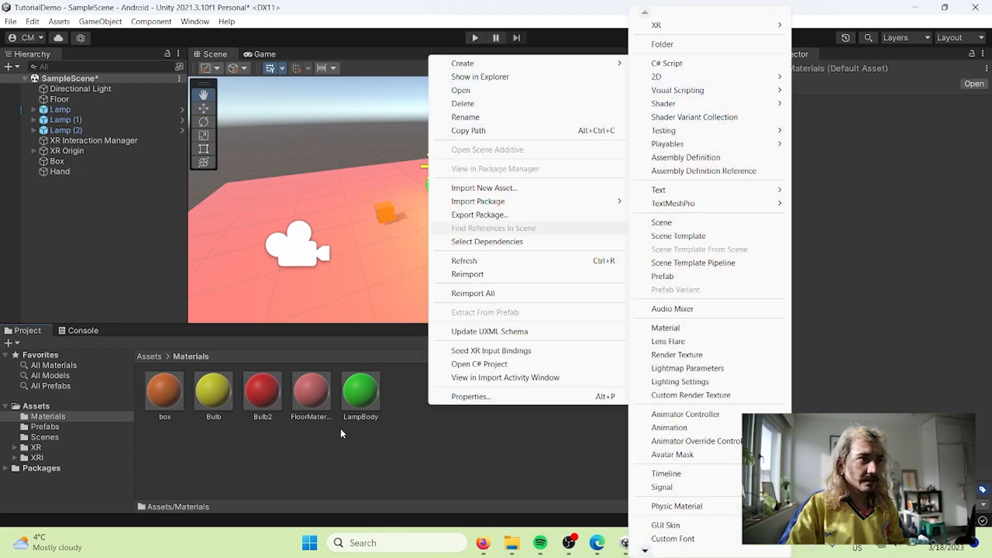
{"action": "left_click", "coordinate": [340, 430]}
{"action": "right_click", "coordinate": [391, 401]}
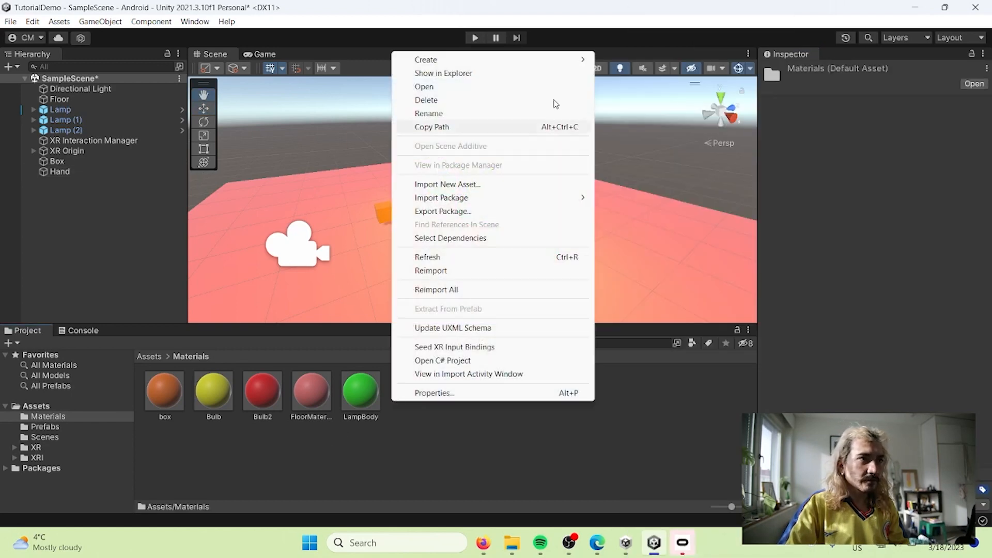
{"action": "mouse_move", "coordinate": [512, 60]}
{"action": "left_click", "coordinate": [653, 328]}
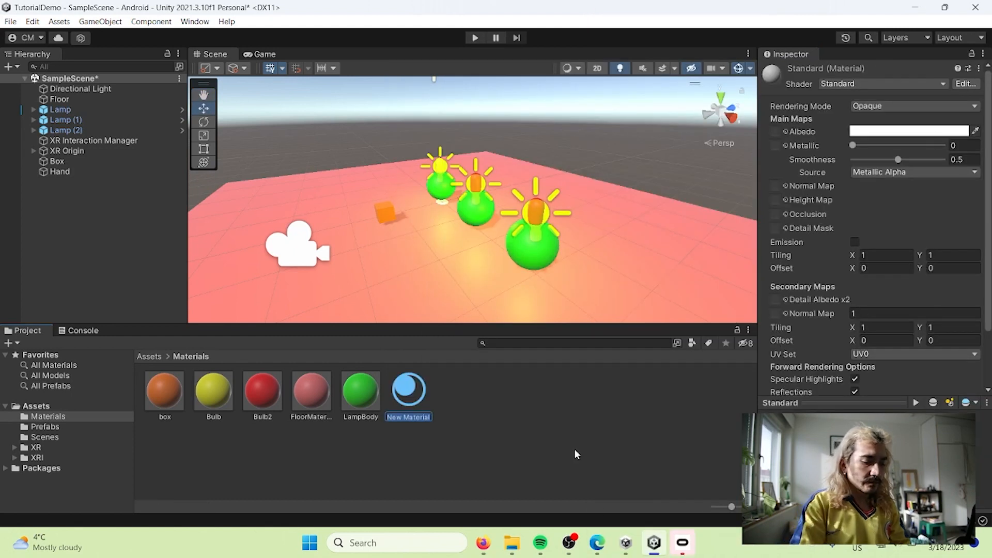
{"action": "type", "text": "Hand"}
{"action": "key", "text": "Return"}
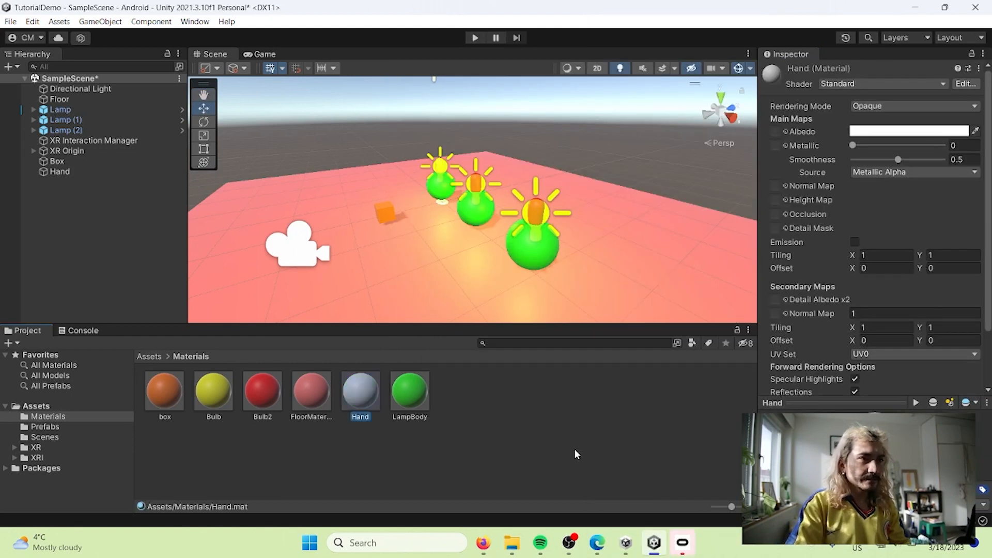
Set the Hand material's albedo color to a light purple
{"action": "left_click", "coordinate": [884, 132]}
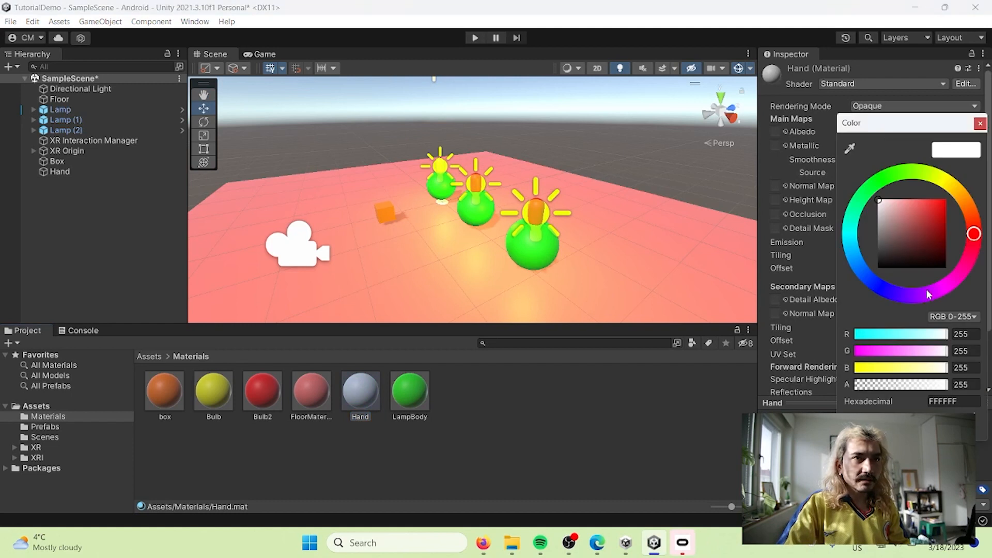
{"action": "left_click_drag", "start_coordinate": [927, 292], "coordinate": [914, 295]}
{"action": "left_click_drag", "start_coordinate": [905, 228], "coordinate": [896, 178]}
{"action": "key", "text": "Escape"}
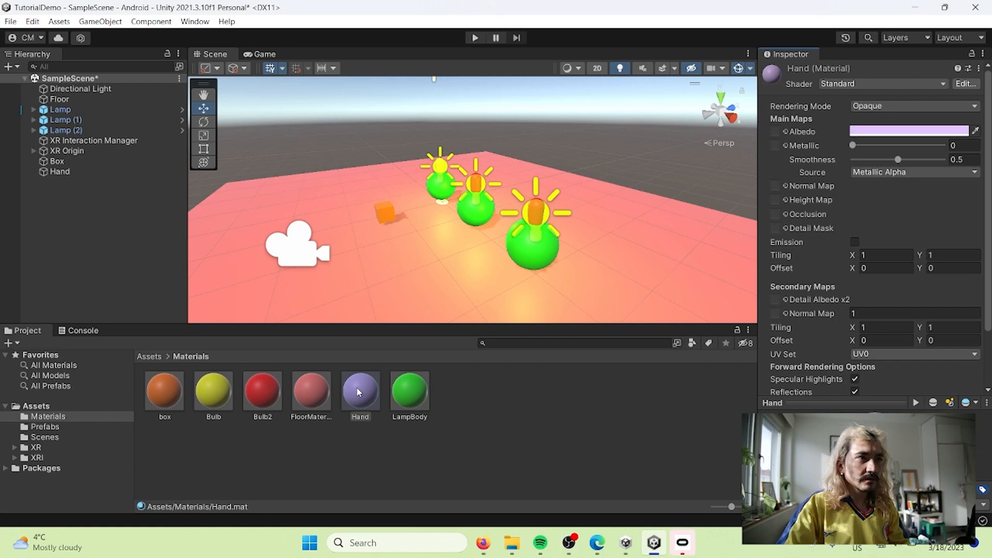
Apply the Hand material to the Hand object in the scene
{"action": "left_click_drag", "start_coordinate": [360, 399], "coordinate": [165, 266]}
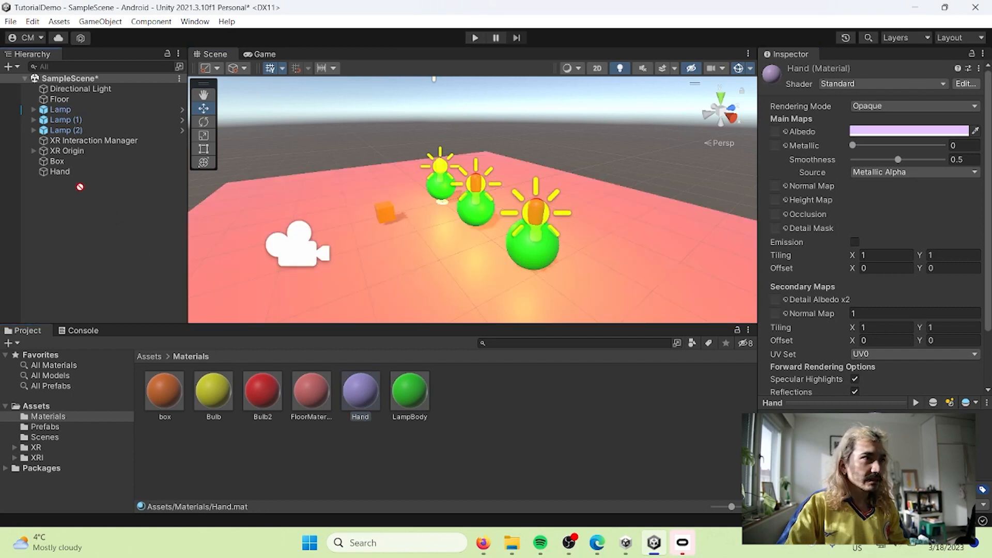
{"action": "left_click_drag", "start_coordinate": [80, 187], "coordinate": [65, 175]}
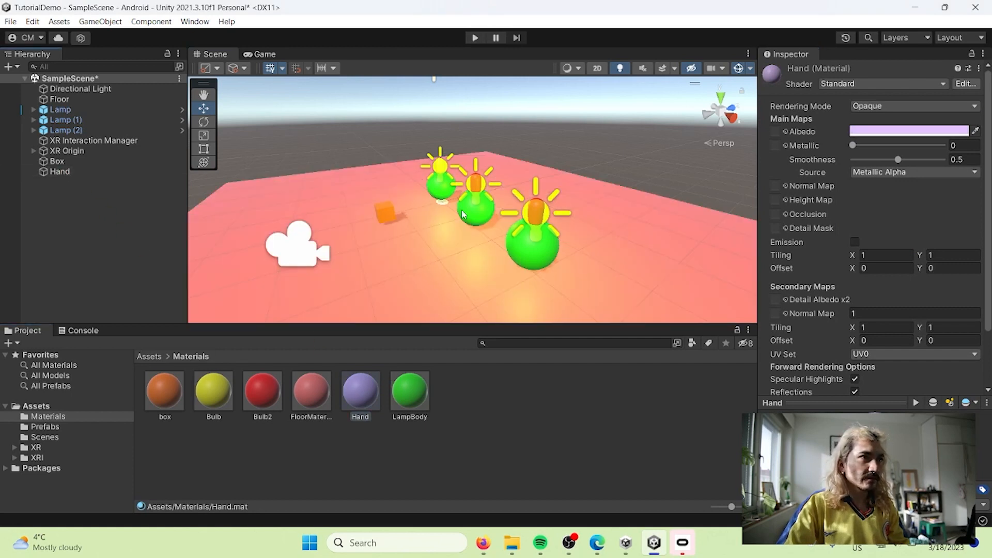
{"action": "left_click", "coordinate": [66, 172]}
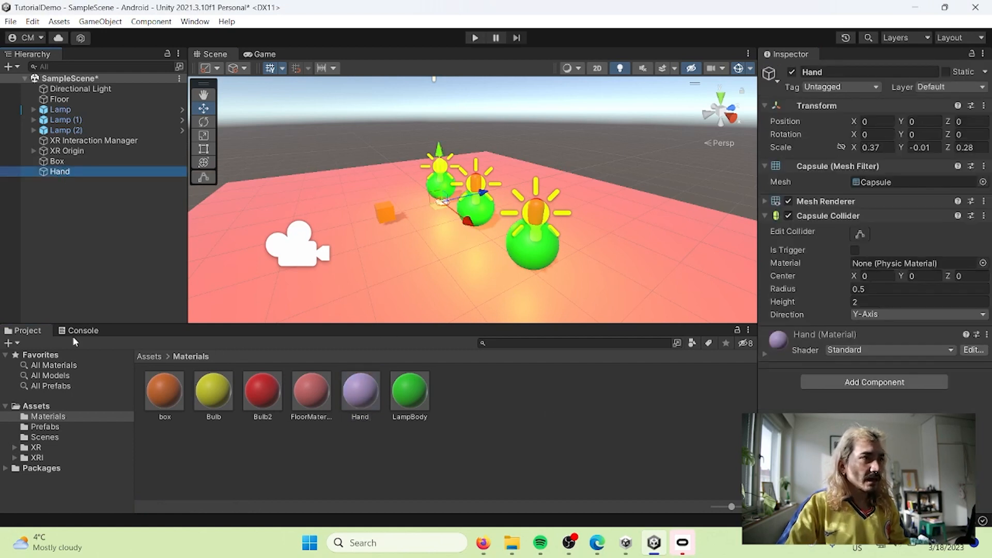
Save the Hand object as a prefab in the Prefabs folder and delete its instance from the scene
{"action": "left_click", "coordinate": [58, 426]}
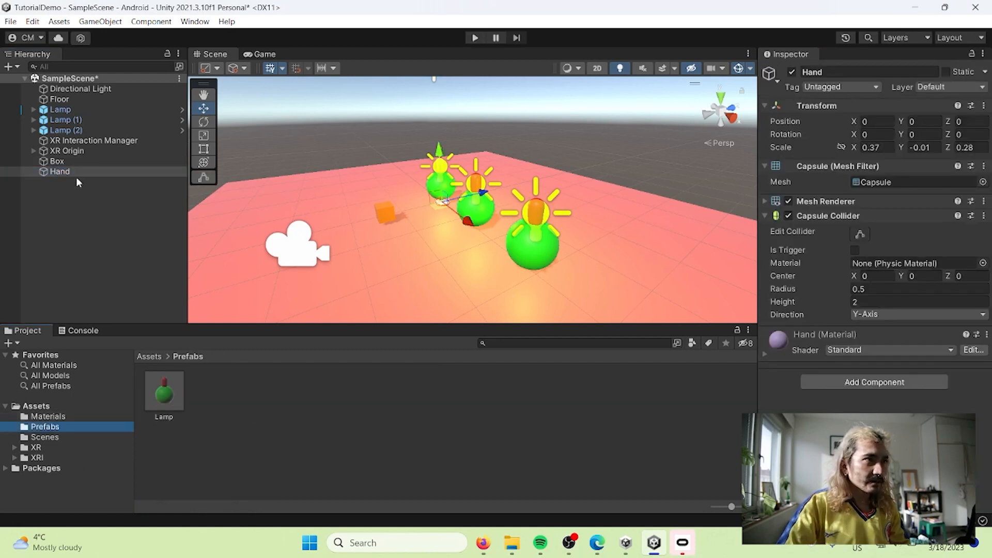
{"action": "left_click", "coordinate": [62, 173]}
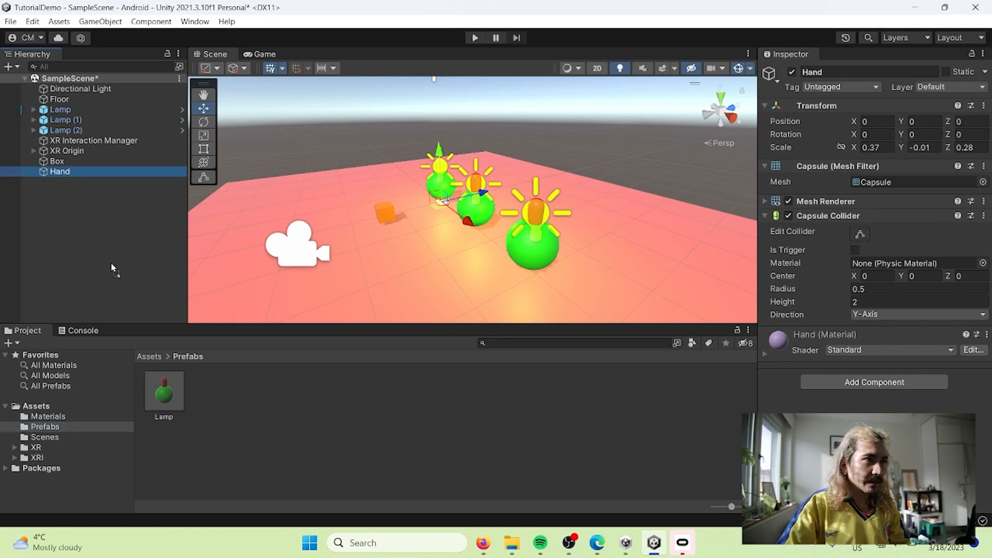
{"action": "left_click", "coordinate": [82, 428]}
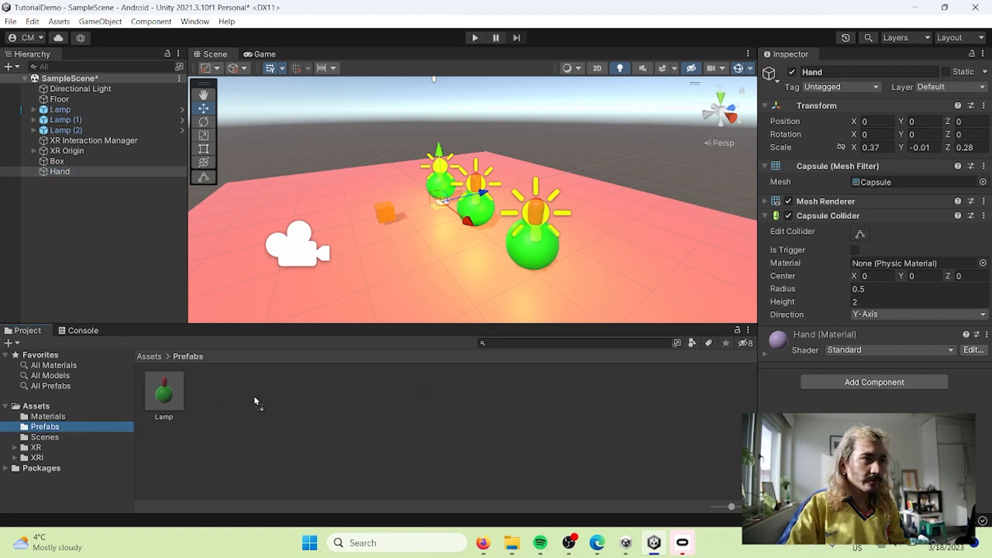
{"action": "left_click_drag", "start_coordinate": [256, 401], "coordinate": [256, 401]}
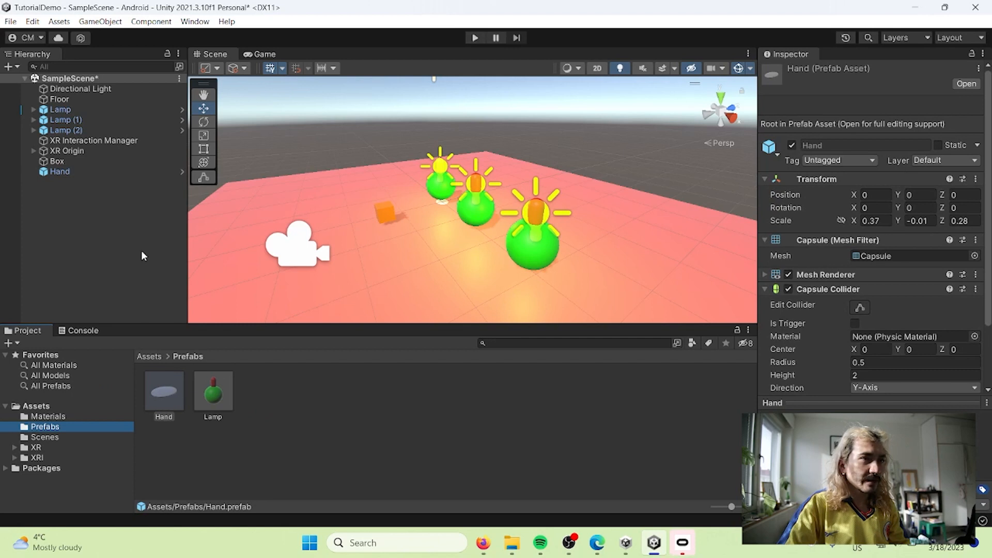
{"action": "left_click", "coordinate": [72, 171]}
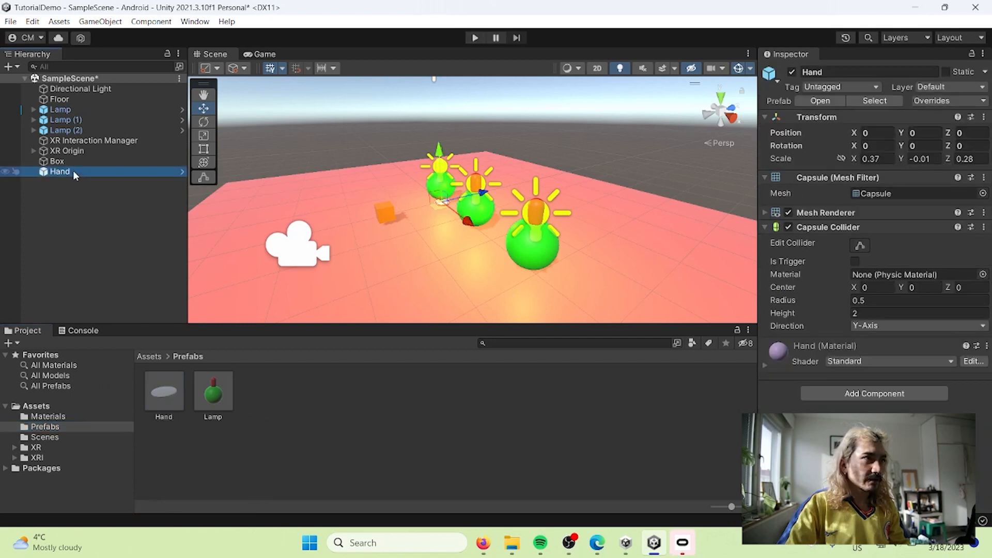
{"action": "key", "text": "Delete"}
Assign the Hand prefab as the model in the XR Controller component of both the LeftHand and RightHand Controllers under XR Origin
{"action": "left_click", "coordinate": [169, 394]}
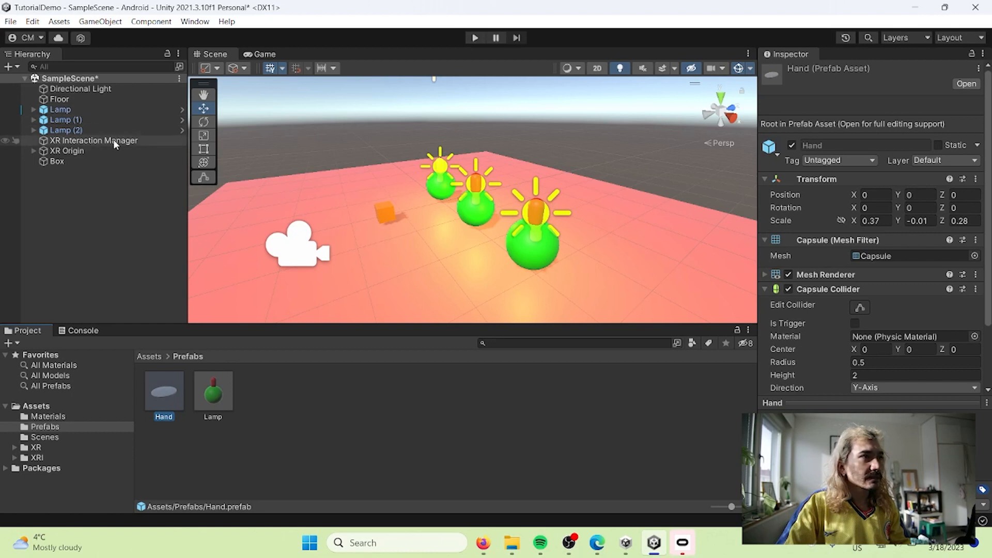
{"action": "left_click", "coordinate": [89, 150]}
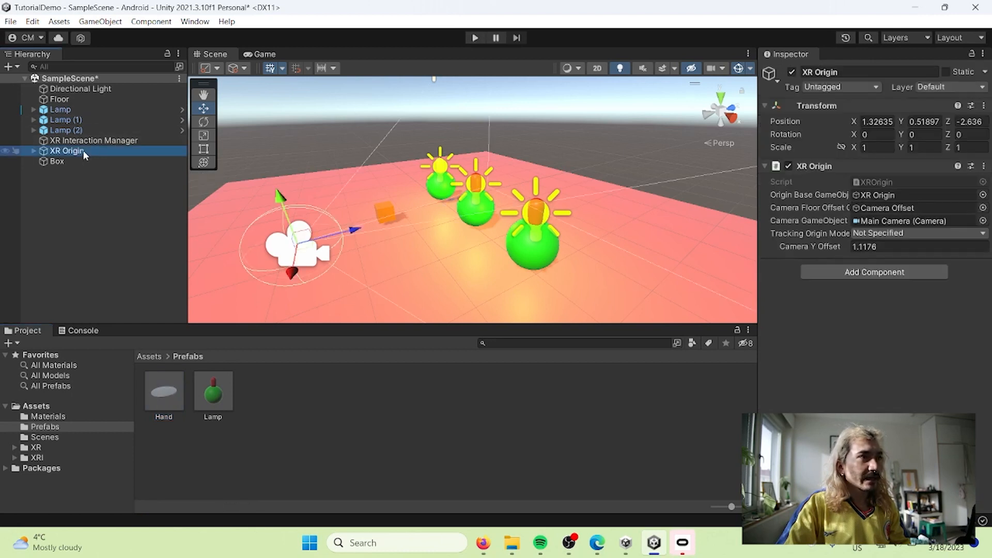
{"action": "left_click", "coordinate": [34, 151]}
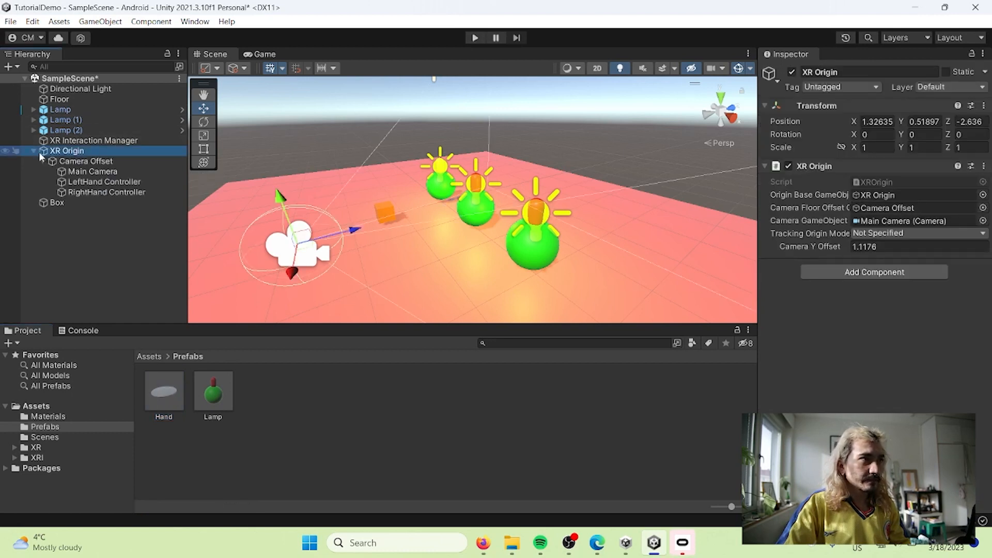
{"action": "left_click", "coordinate": [112, 181]}
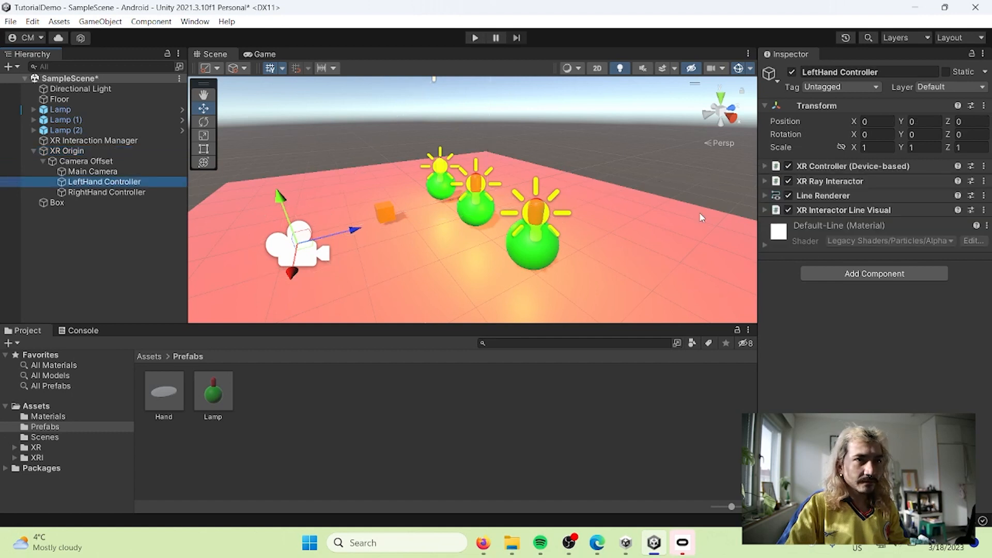
{"action": "left_click", "coordinate": [765, 166]}
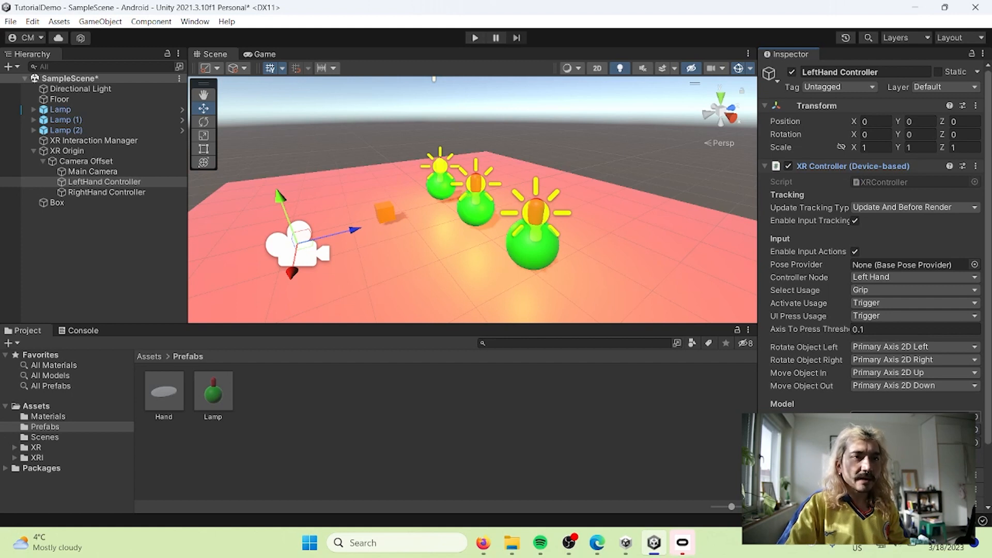
{"action": "left_click", "coordinate": [89, 190]}
{"action": "left_click", "coordinate": [93, 182]}
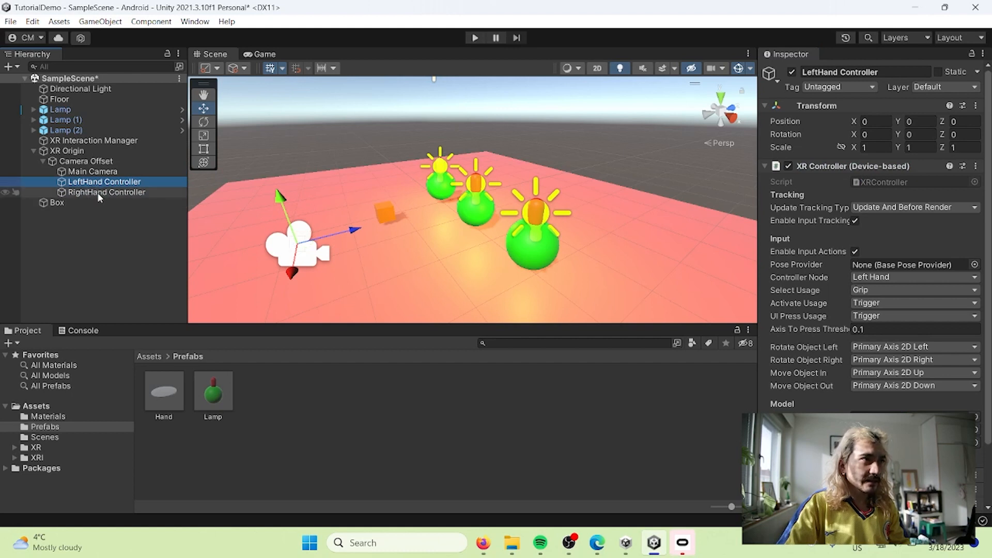
{"action": "left_click", "coordinate": [95, 192], "text": "ctrl"}
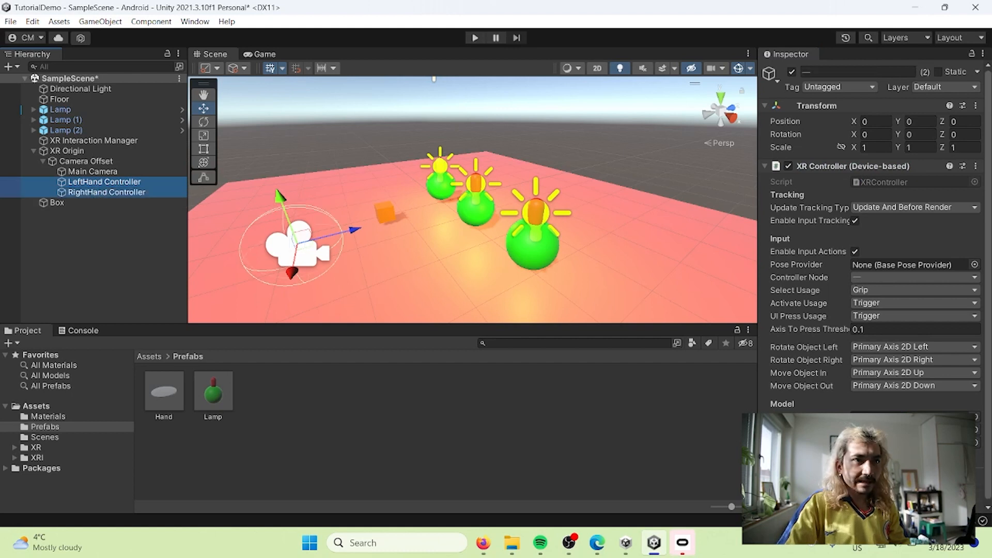
{"action": "left_click_drag", "start_coordinate": [164, 392], "coordinate": [482, 416]}
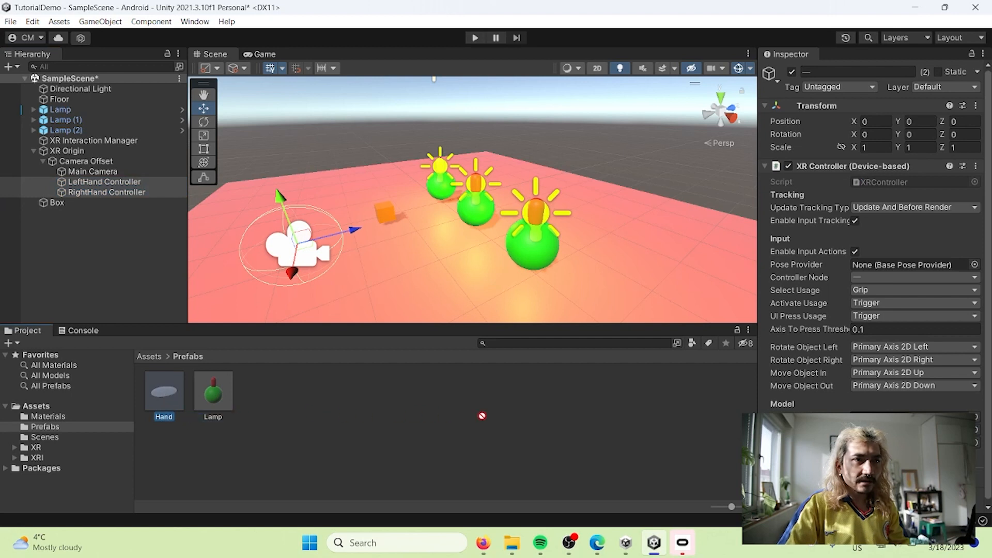
{"action": "left_click_drag", "start_coordinate": [686, 402], "coordinate": [797, 403]}
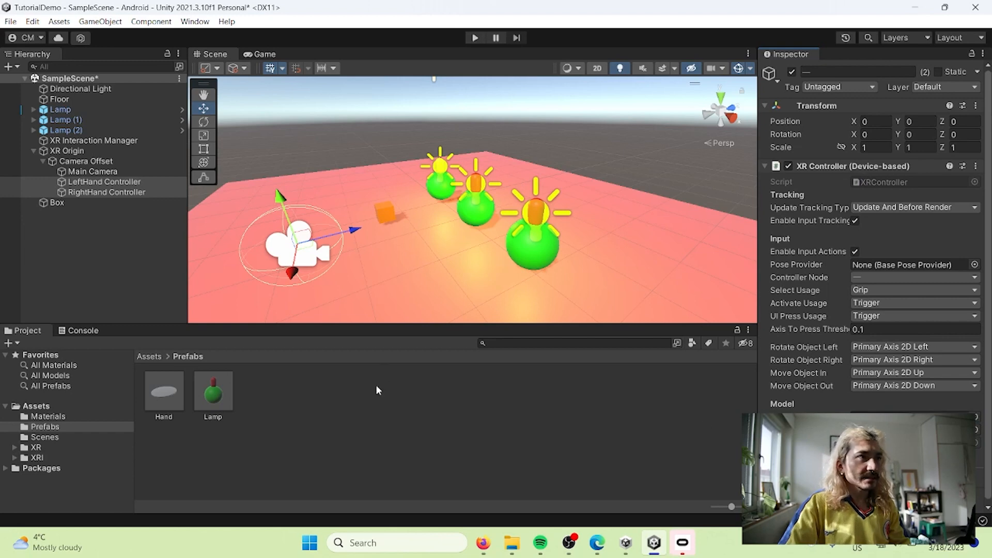
Run the scene in Play mode to test the hand models on both controllers
{"action": "left_click", "coordinate": [476, 37]}
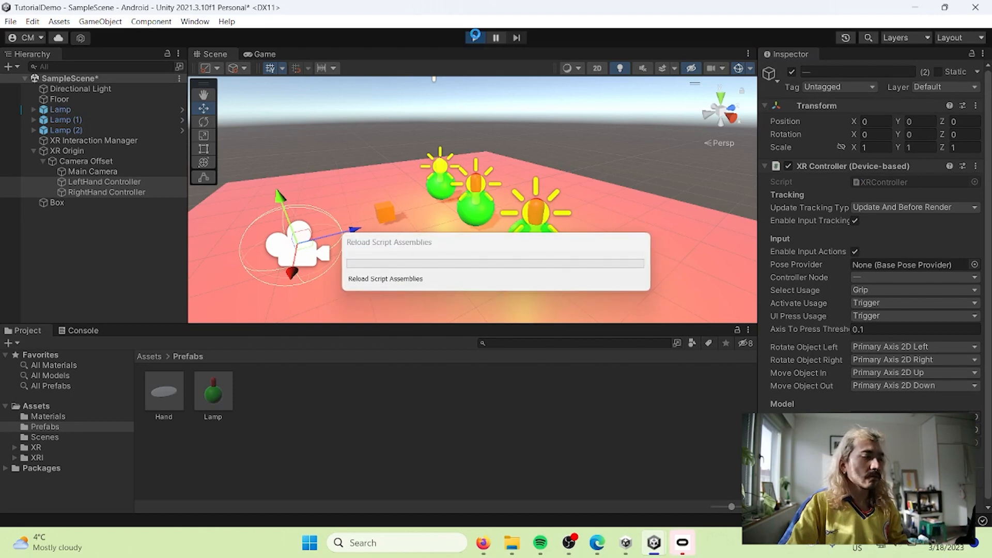